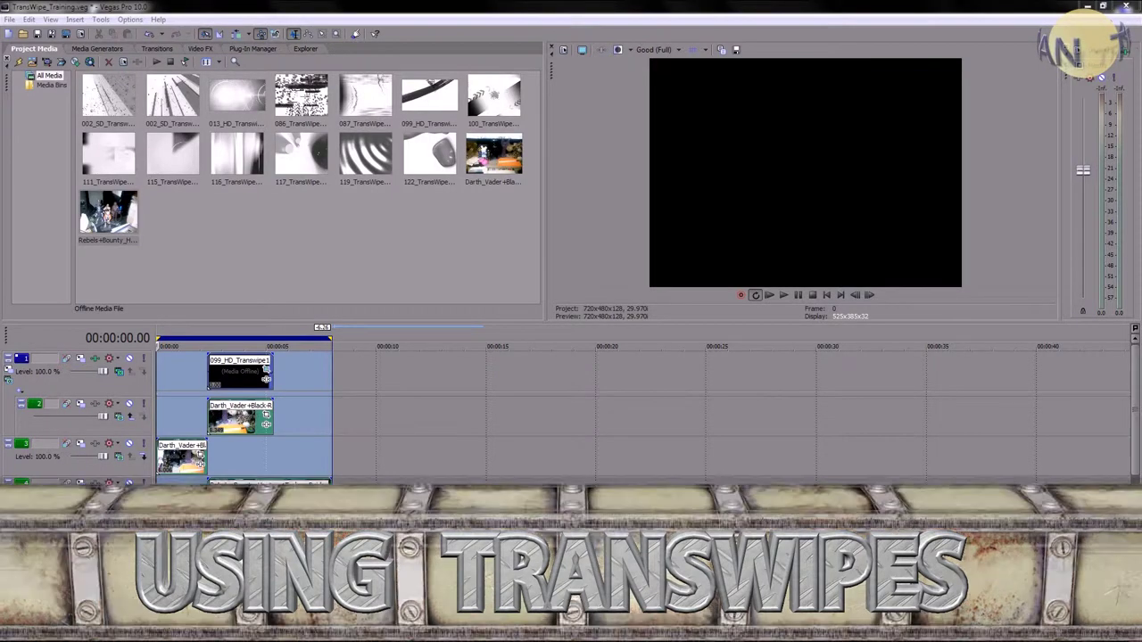
# - In Juicer 3, expand Editor's Toolkit Pro - Singles down to PRO 07: Corporate Bond HD
pyautogui.click(569, 624)
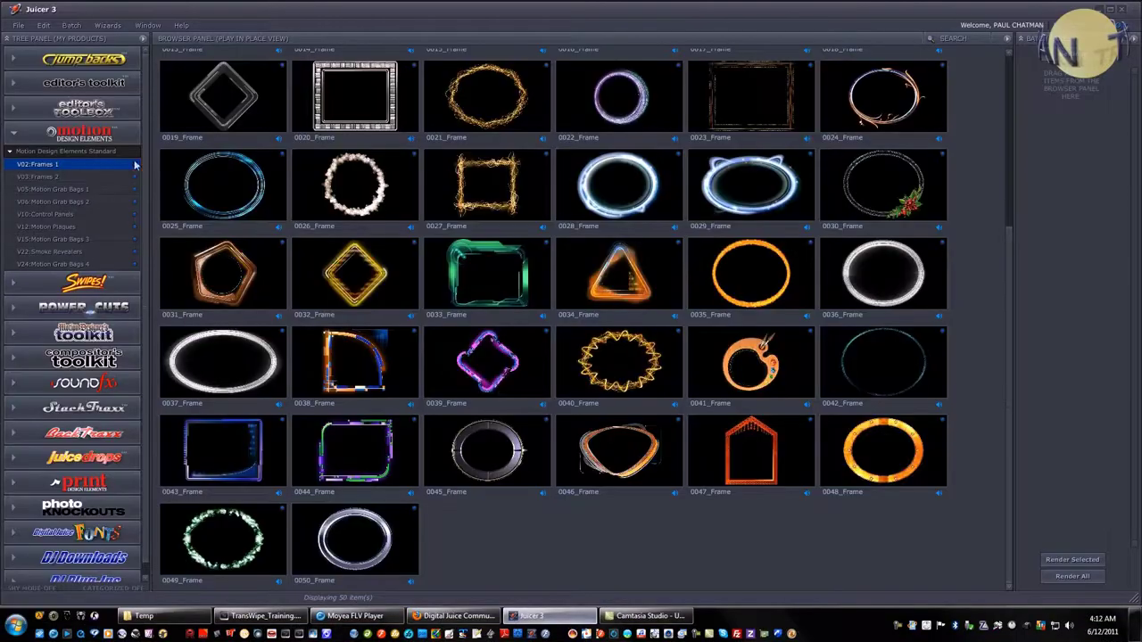
pyautogui.click(51, 132)
pyautogui.click(39, 84)
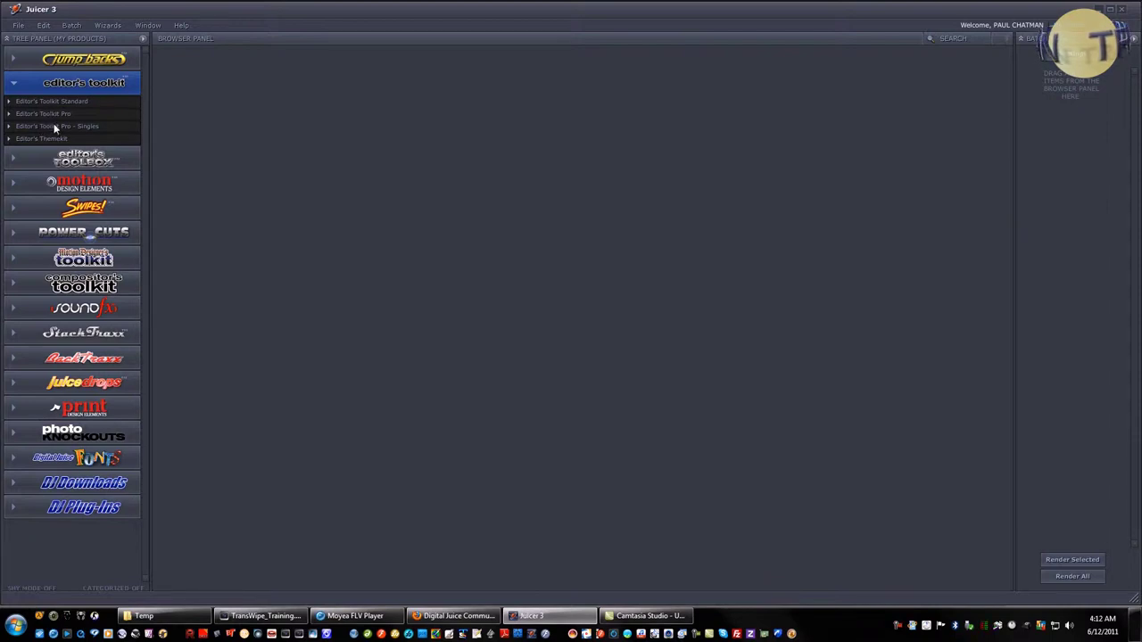
pyautogui.click(54, 126)
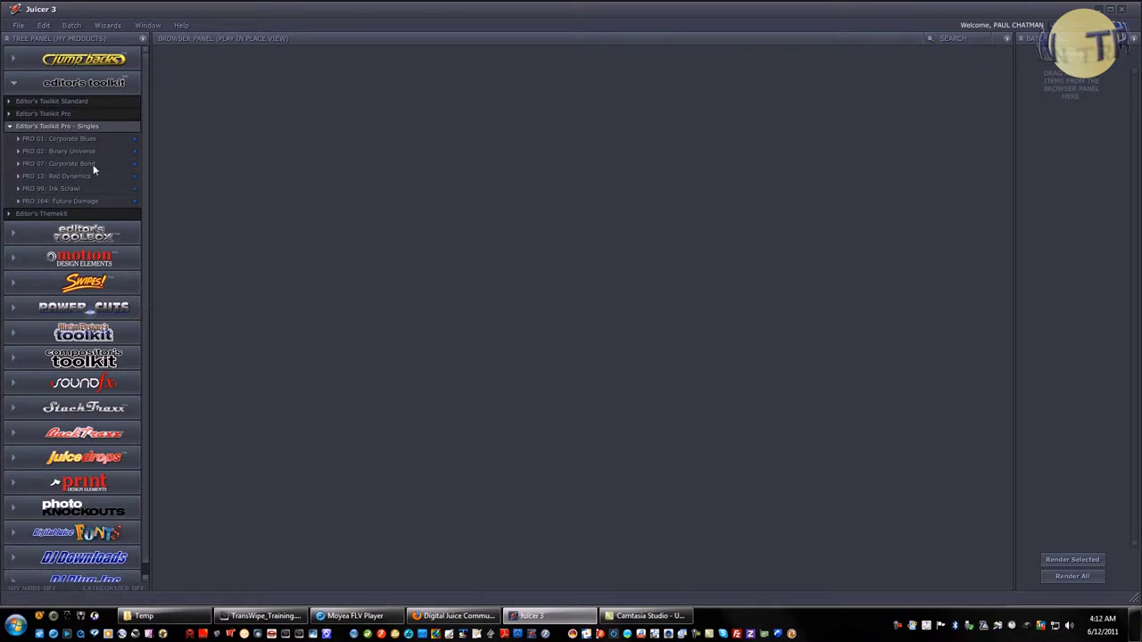
pyautogui.click(65, 164)
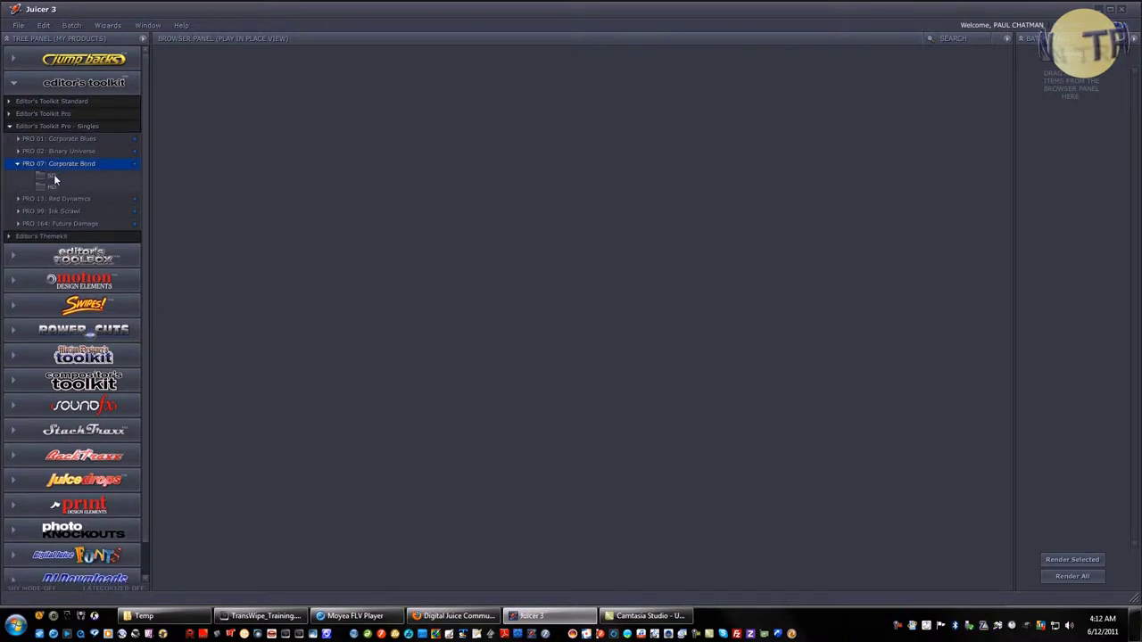
pyautogui.click(54, 176)
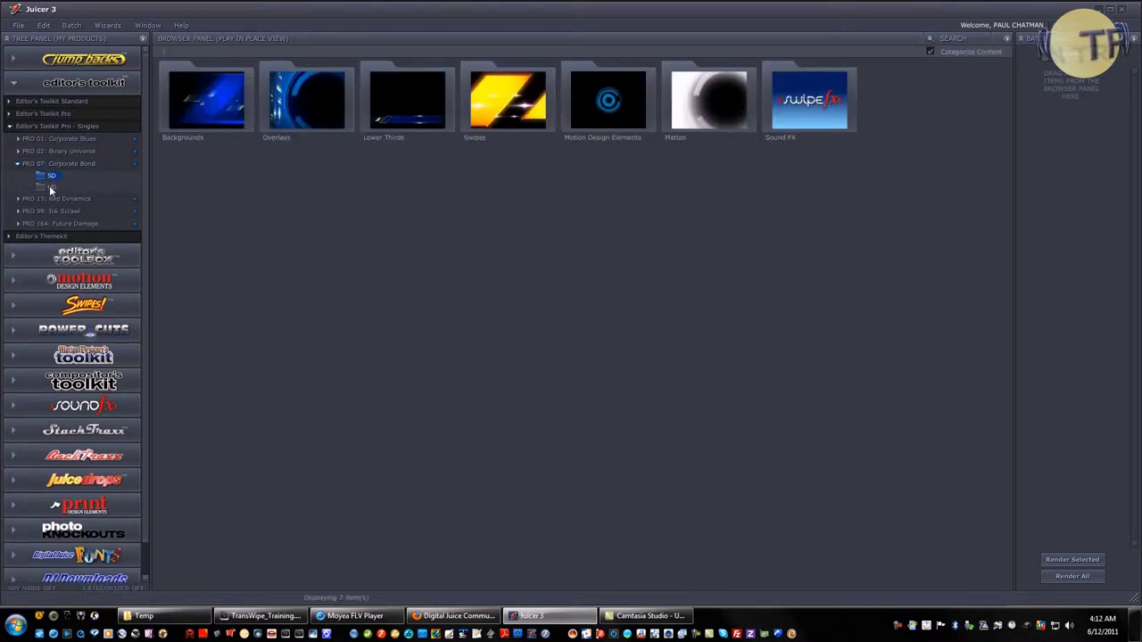
pyautogui.click(49, 186)
# - Open the Mattes folder, preview 007_HD_Transwipe2, then collapse the toolkit collection
pyautogui.doubleClick(790, 112)
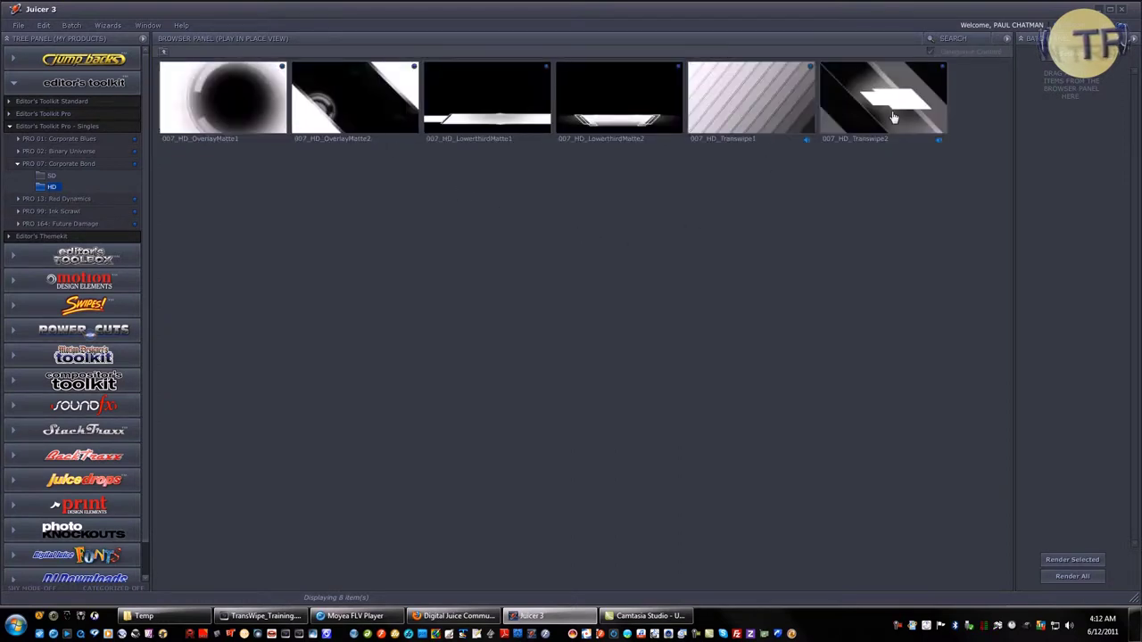
pyautogui.click(893, 117)
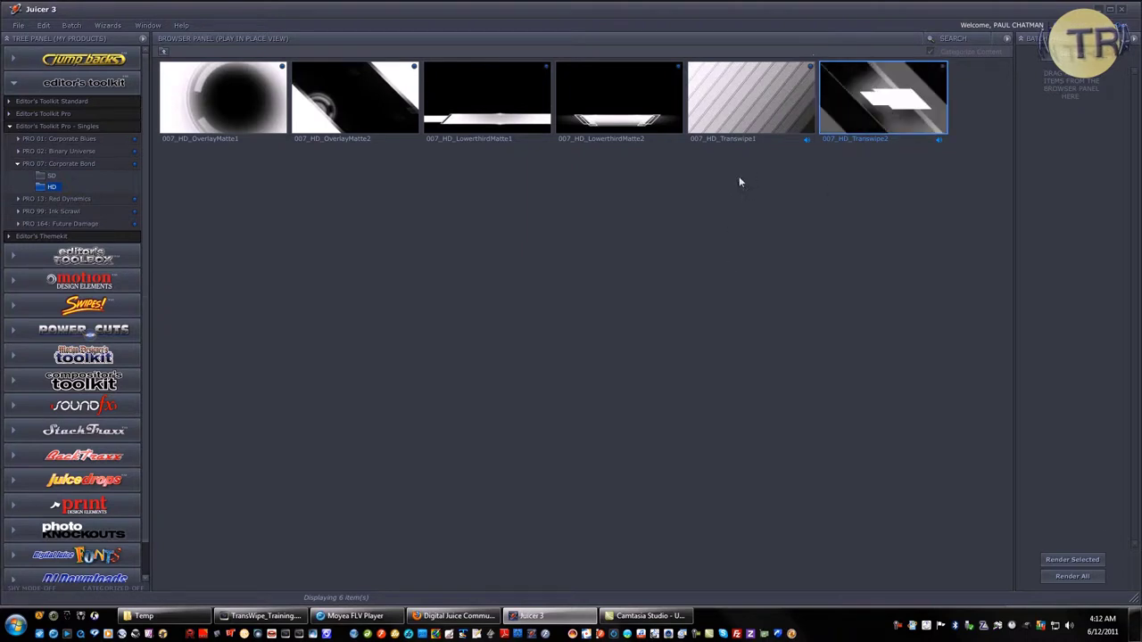
pyautogui.click(84, 82)
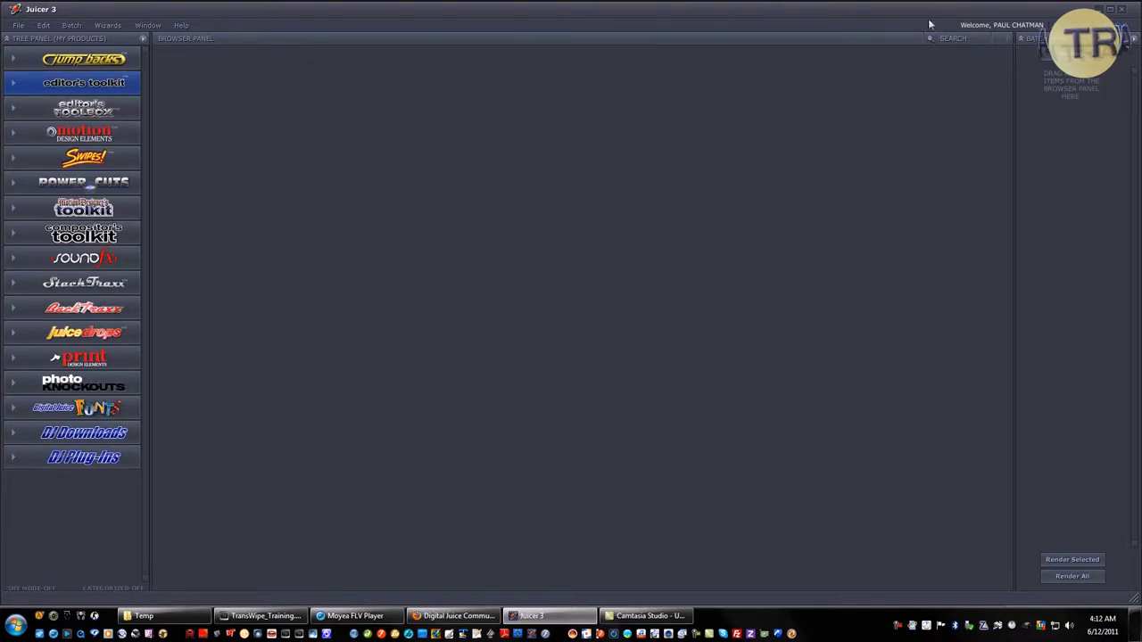
# - Back in Vegas Pro, check the About Vegas Pro version info, then play and stop the existing edit
pyautogui.click(1109, 9)
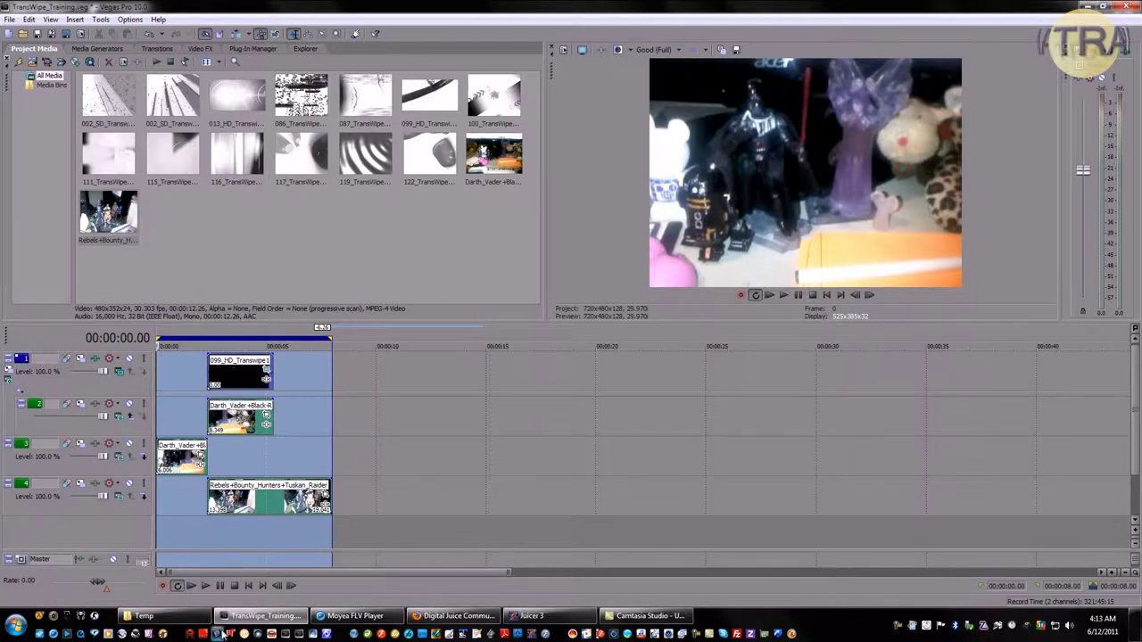
pyautogui.click(158, 19)
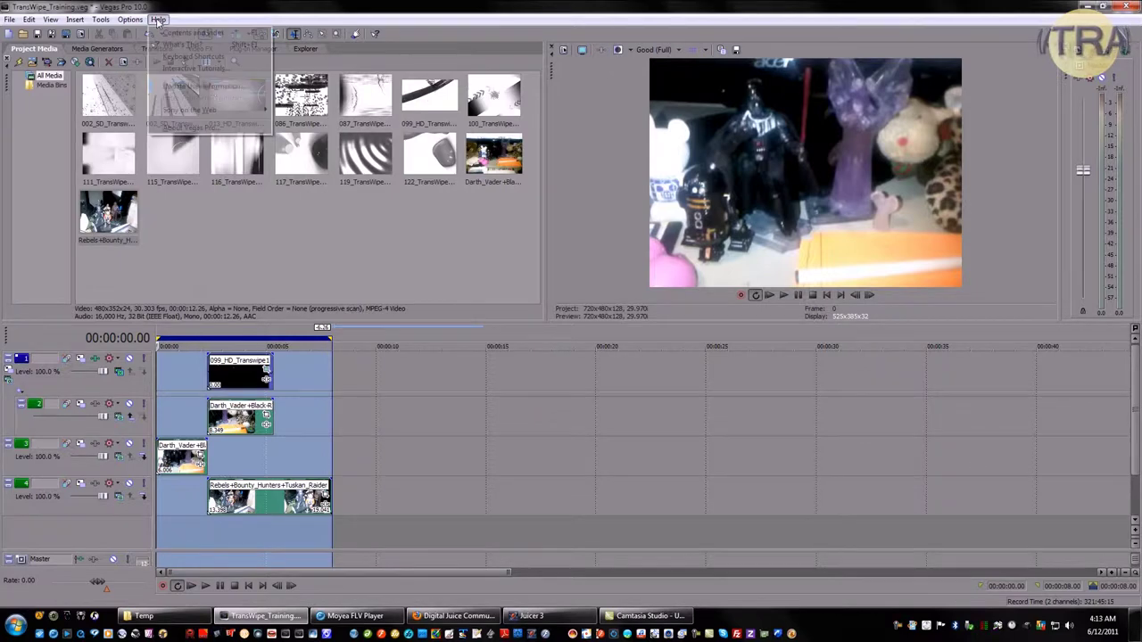
pyautogui.click(212, 128)
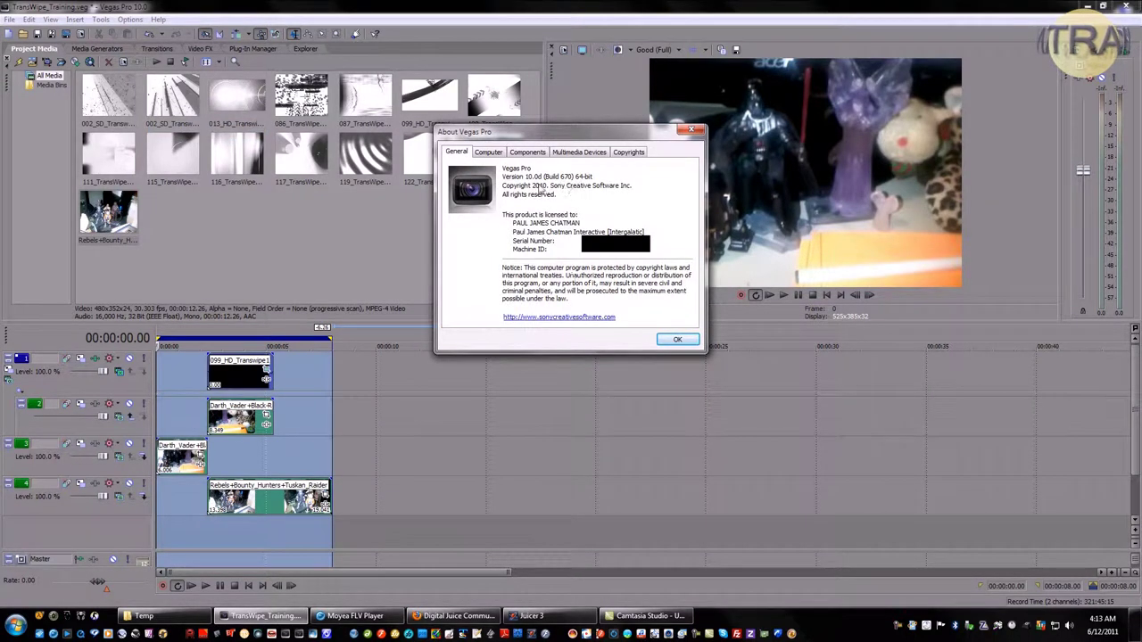
pyautogui.click(674, 341)
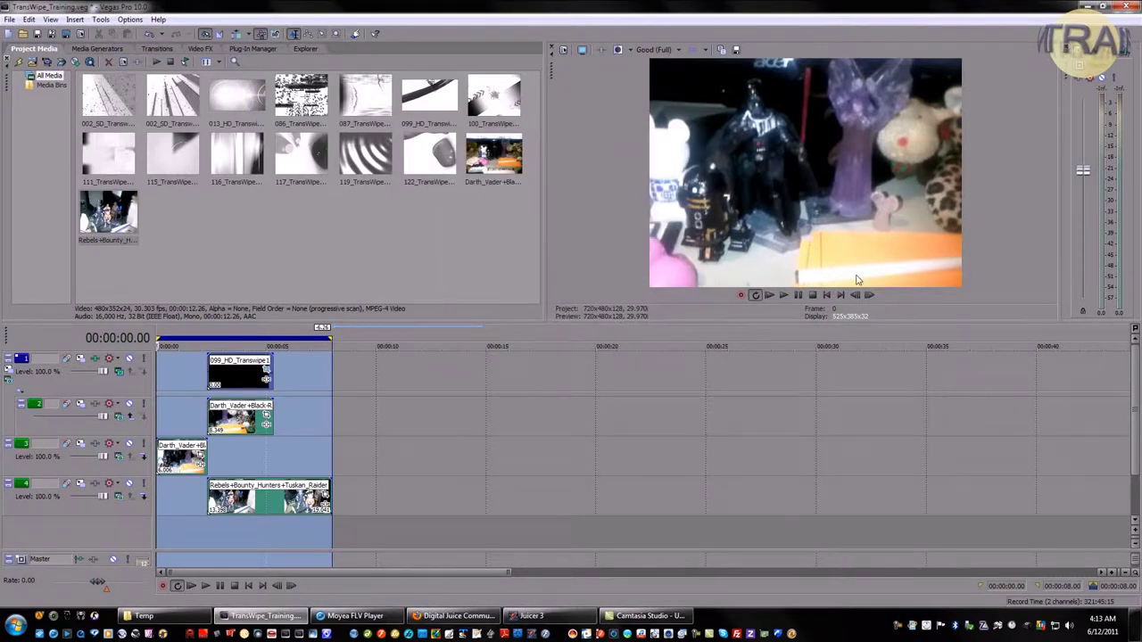
pyautogui.click(784, 295)
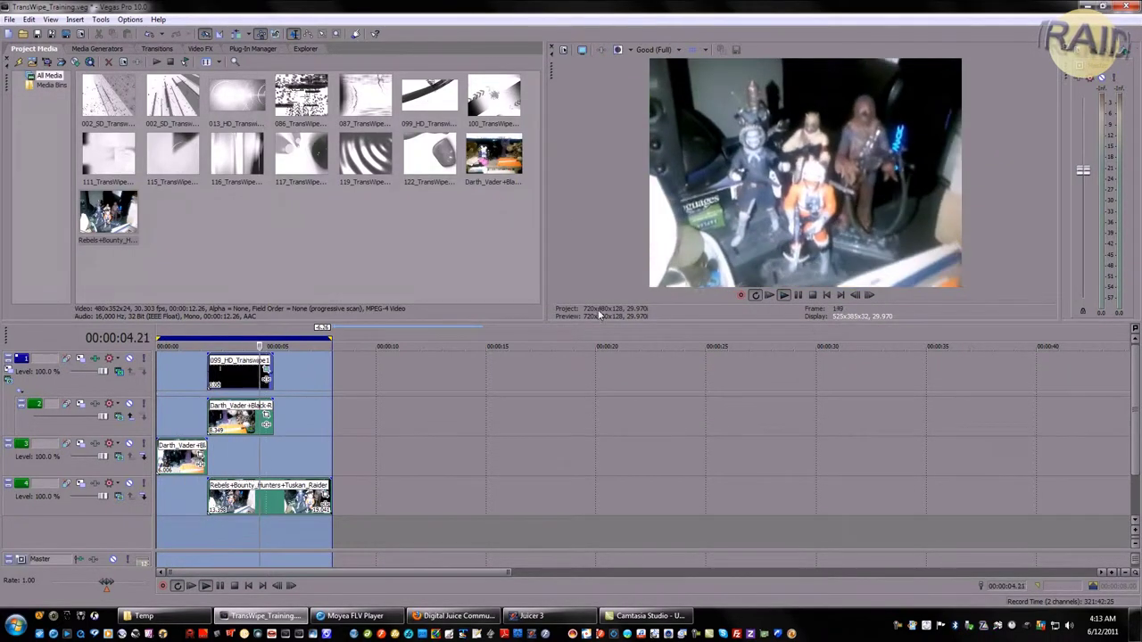
pyautogui.click(812, 296)
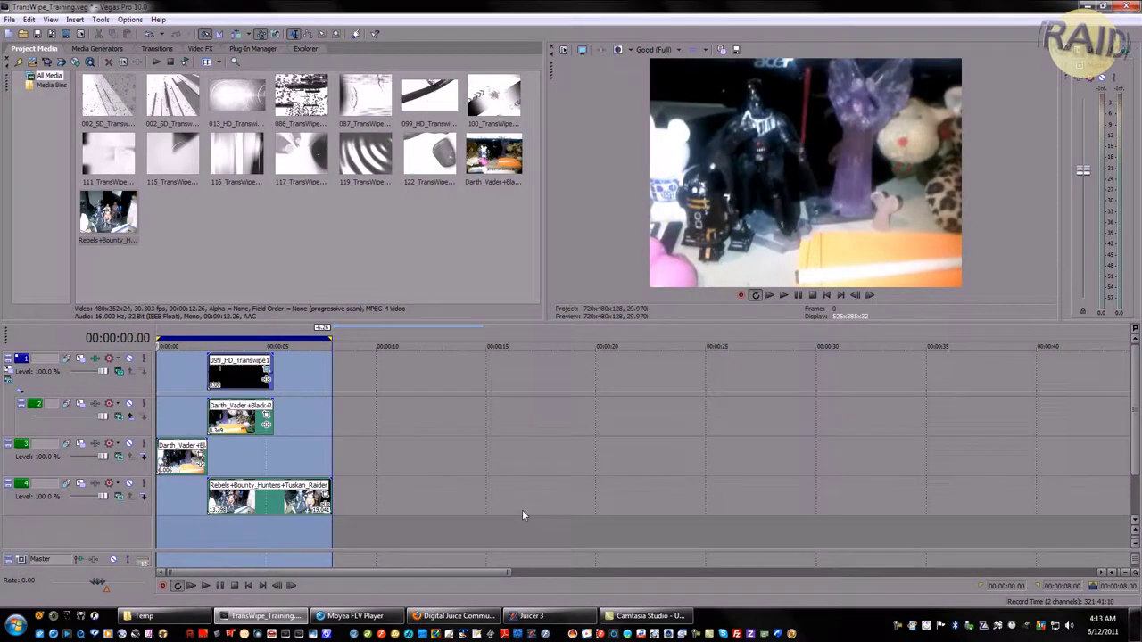
# - Collapse tracks 1–4 to thin rows and mute all four
pyautogui.click(10, 358)
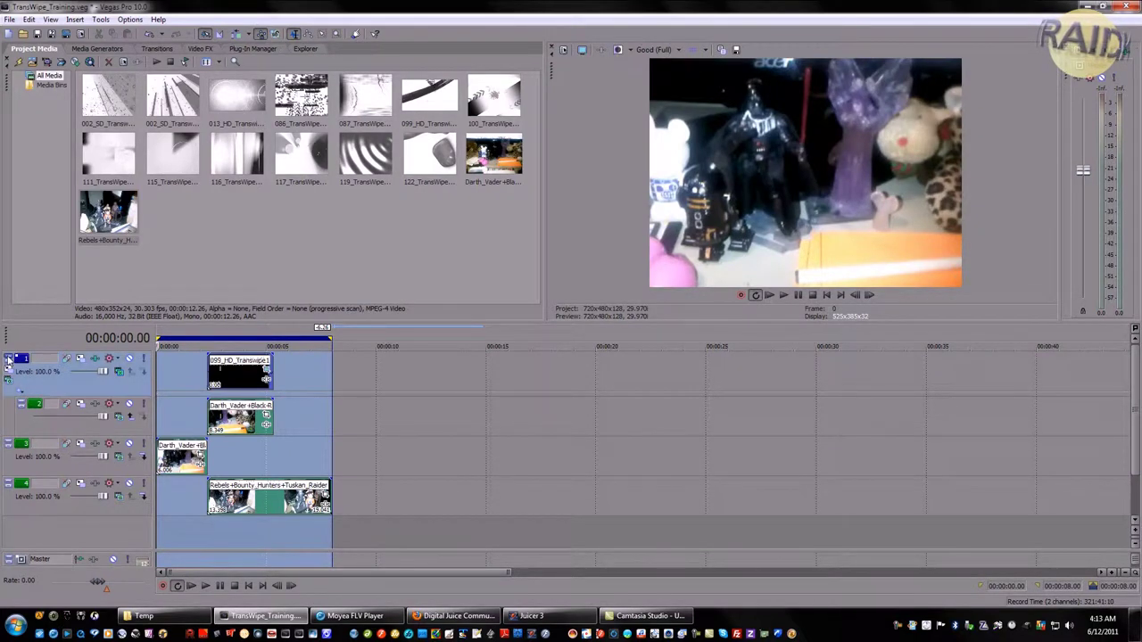
pyautogui.click(17, 372)
pyautogui.click(10, 386)
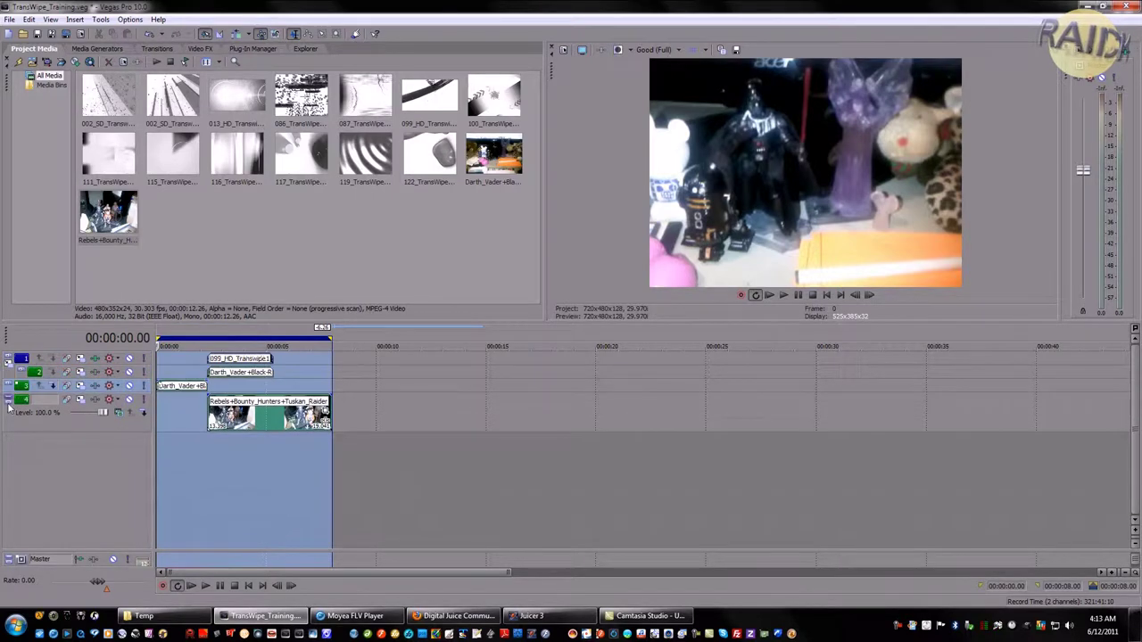
pyautogui.click(11, 399)
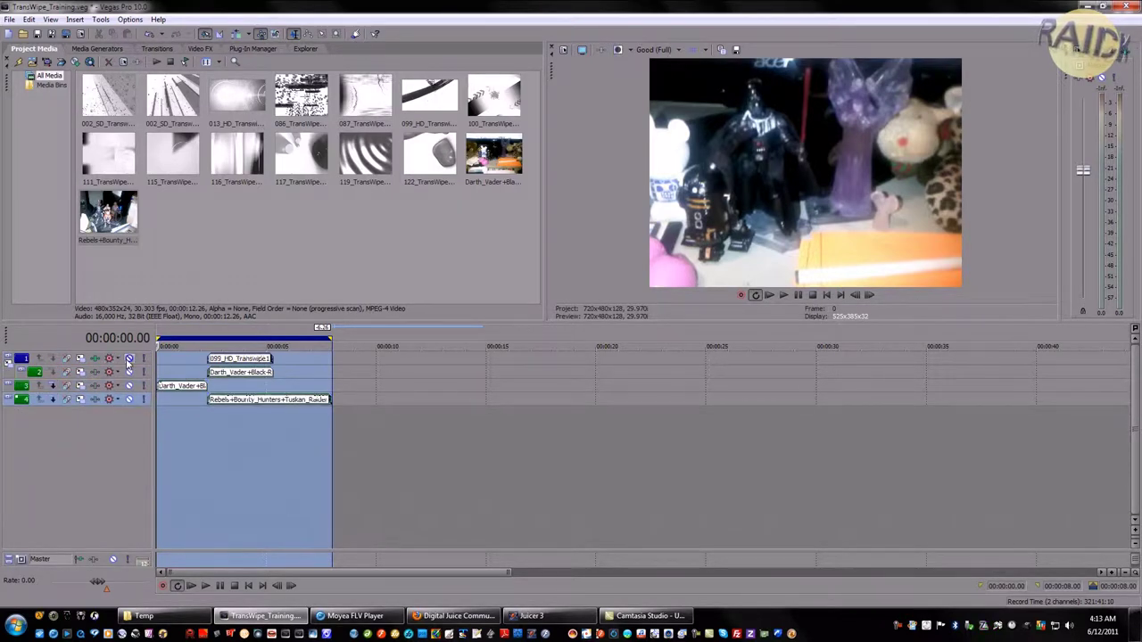
pyautogui.moveTo(129, 360); pyautogui.dragTo(130, 373)
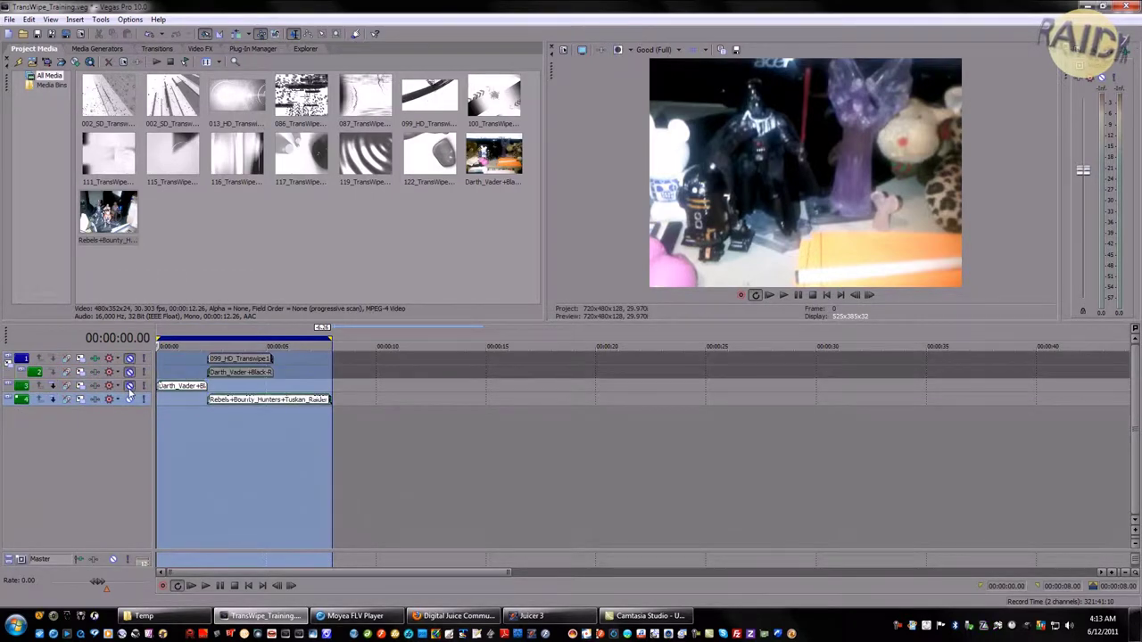
pyautogui.click(129, 385)
pyautogui.click(129, 399)
# - Insert new empty video tracks at the top and clear the time selection
pyautogui.rightClick(56, 458)
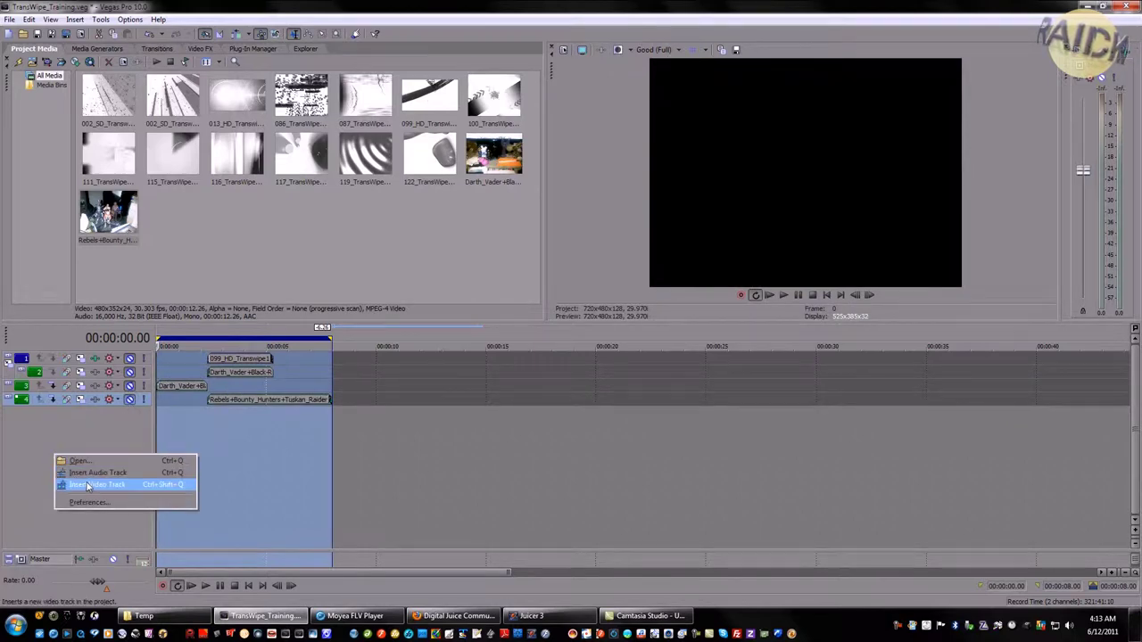
pyautogui.click(87, 487)
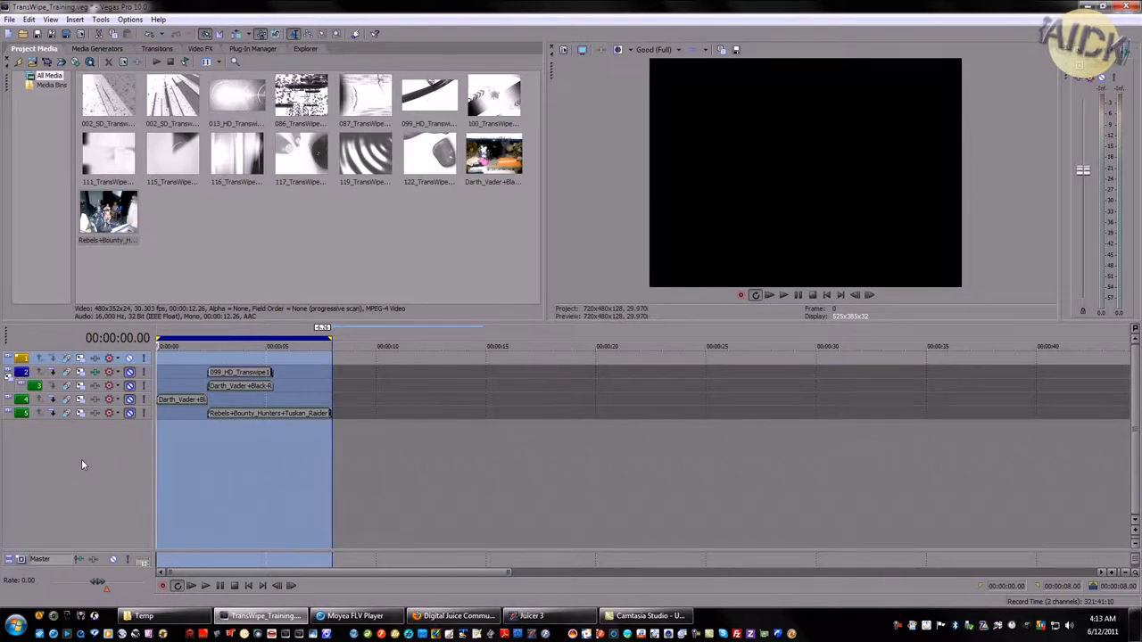
pyautogui.hotkey('ctrl', 'shift', 'q')
pyautogui.hotkey('ctrl', 'shift', 'q')
pyautogui.hotkey('ctrl', 'shift', 'q')
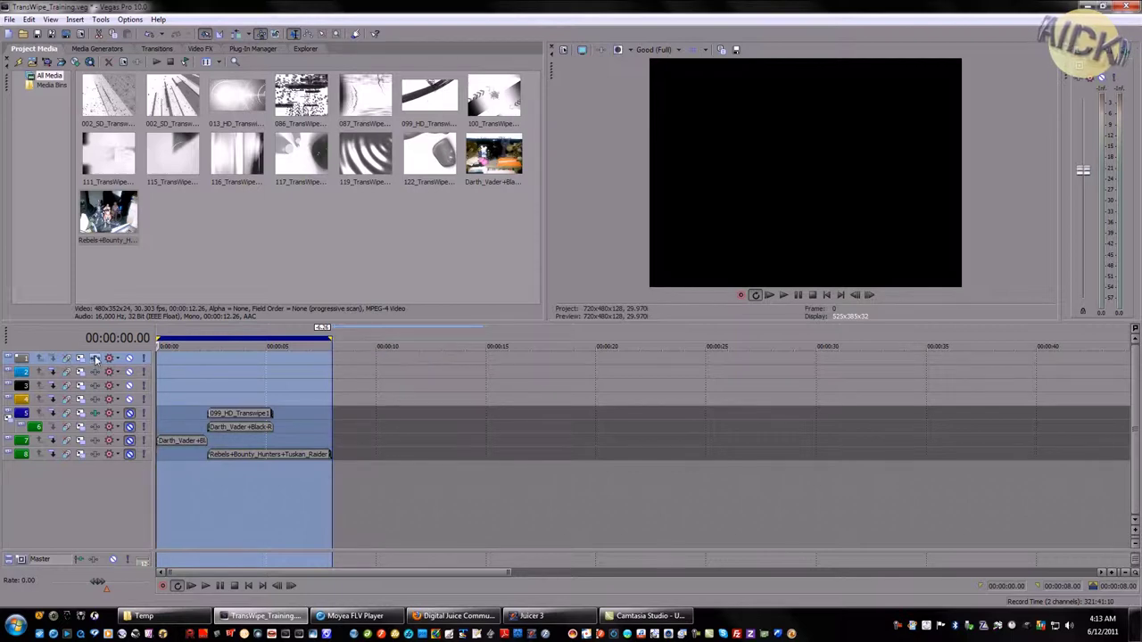
pyautogui.click(159, 363)
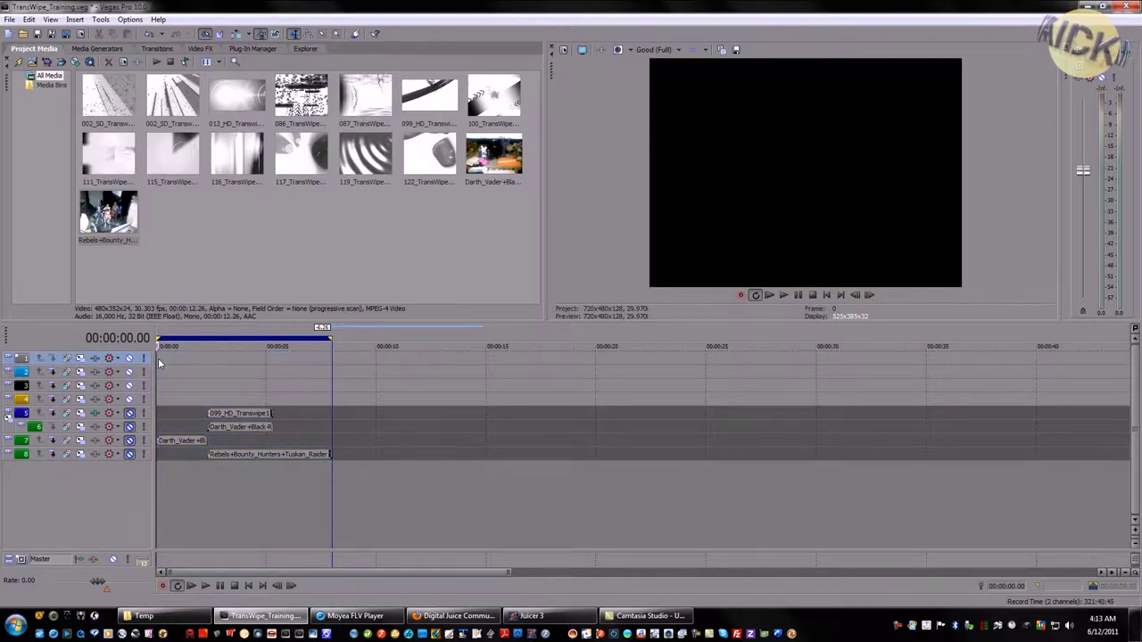
# - Place the 117_TransWipe matte at the start of track 1 and enlarge the track heights
pyautogui.moveTo(297, 154); pyautogui.dragTo(250, 339)
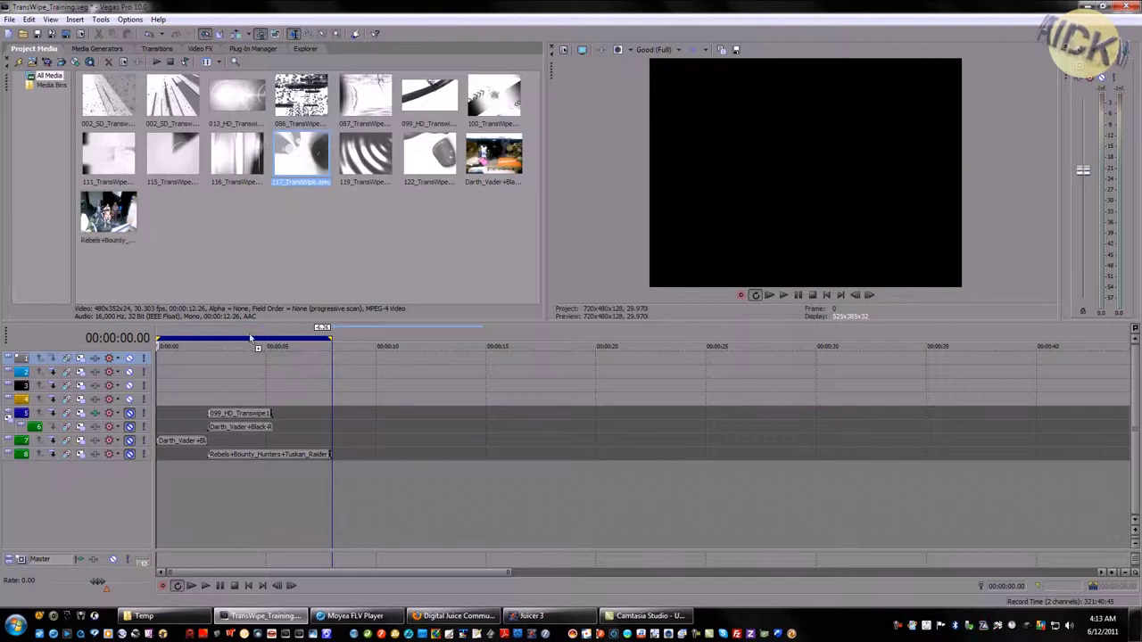
pyautogui.moveTo(180, 362); pyautogui.dragTo(179, 361)
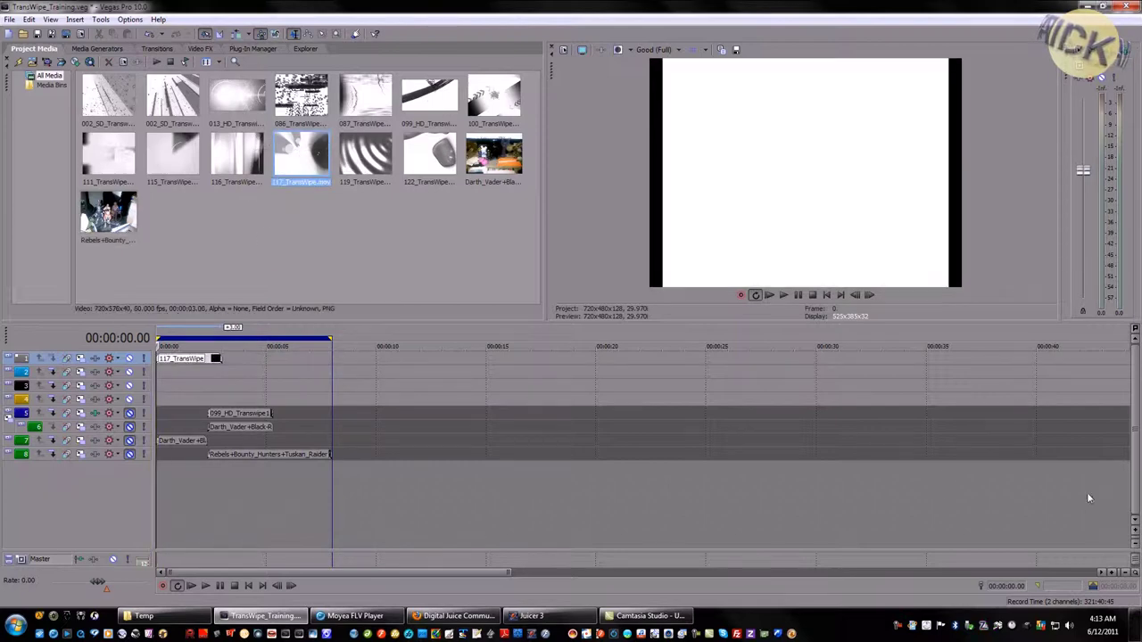
pyautogui.click(1134, 533)
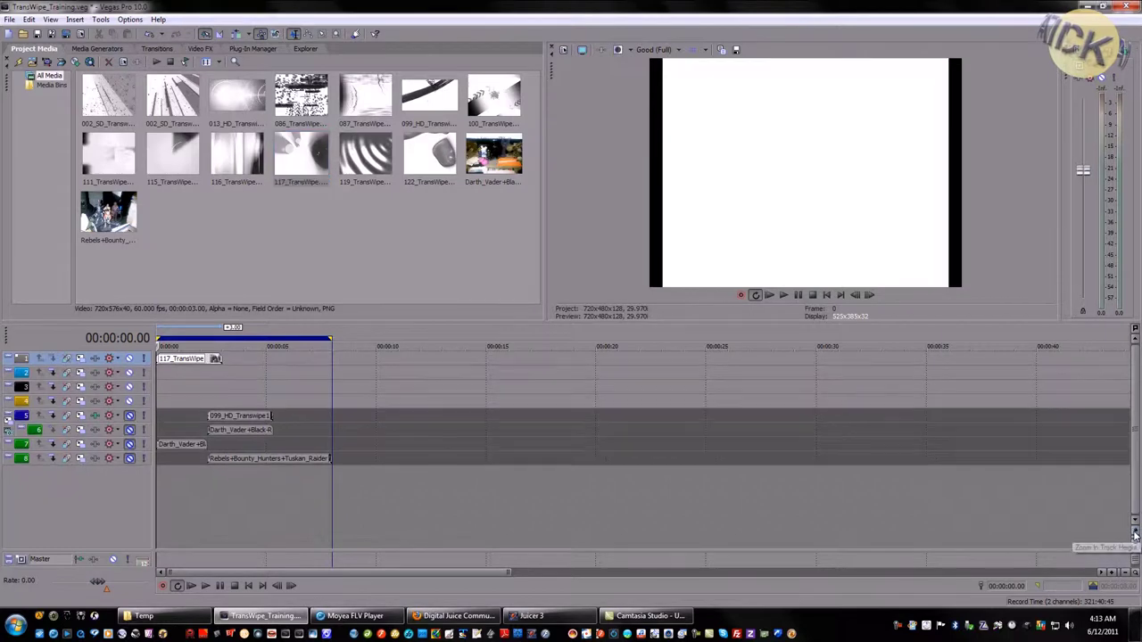
pyautogui.click(1134, 533)
pyautogui.click(1135, 534)
pyautogui.click(1135, 532)
pyautogui.click(1135, 533)
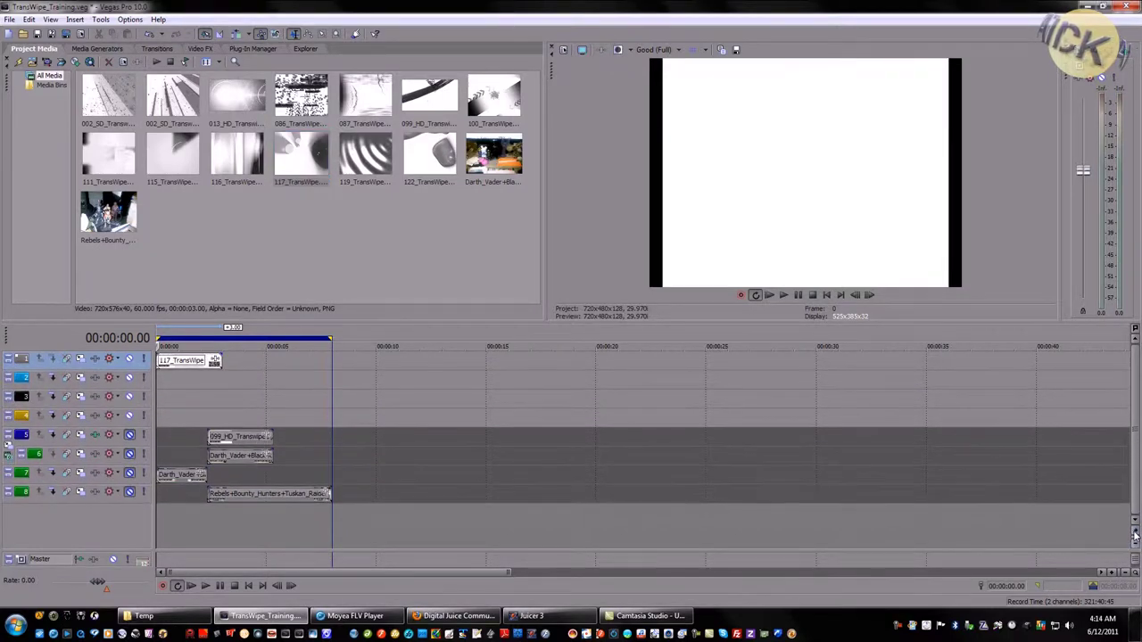
pyautogui.click(1134, 532)
pyautogui.click(1134, 534)
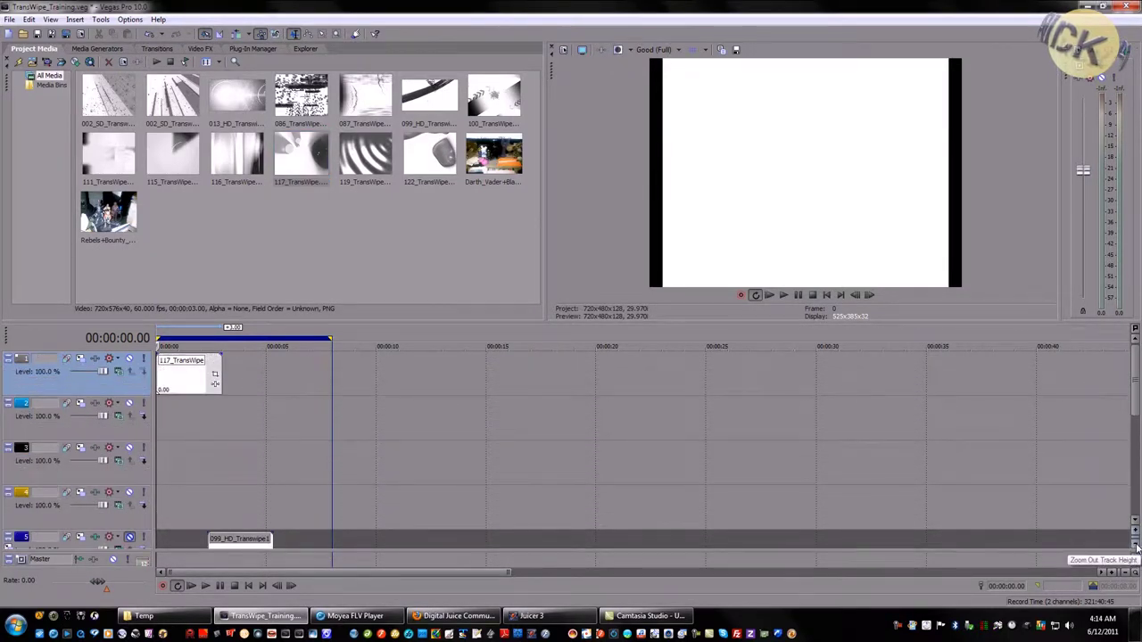
pyautogui.click(1136, 547)
pyautogui.click(1135, 547)
pyautogui.click(1135, 547)
pyautogui.click(1136, 547)
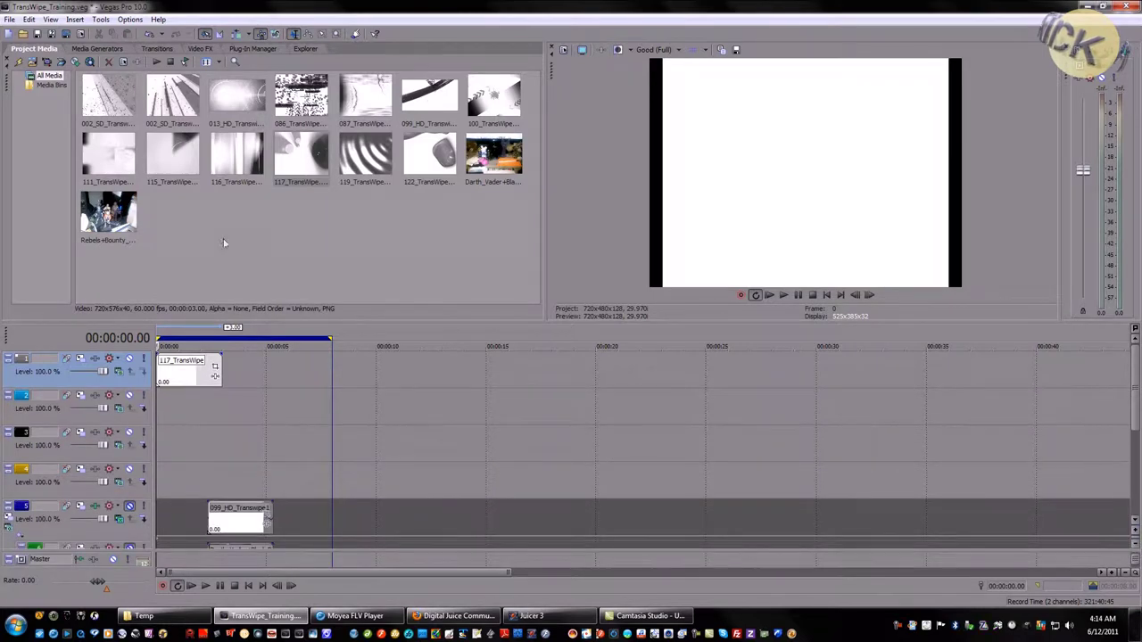
# - Add the Darth_Vader+Black-R2 and Rebels clips at the timeline start and delete their audio tracks
pyautogui.click(482, 163)
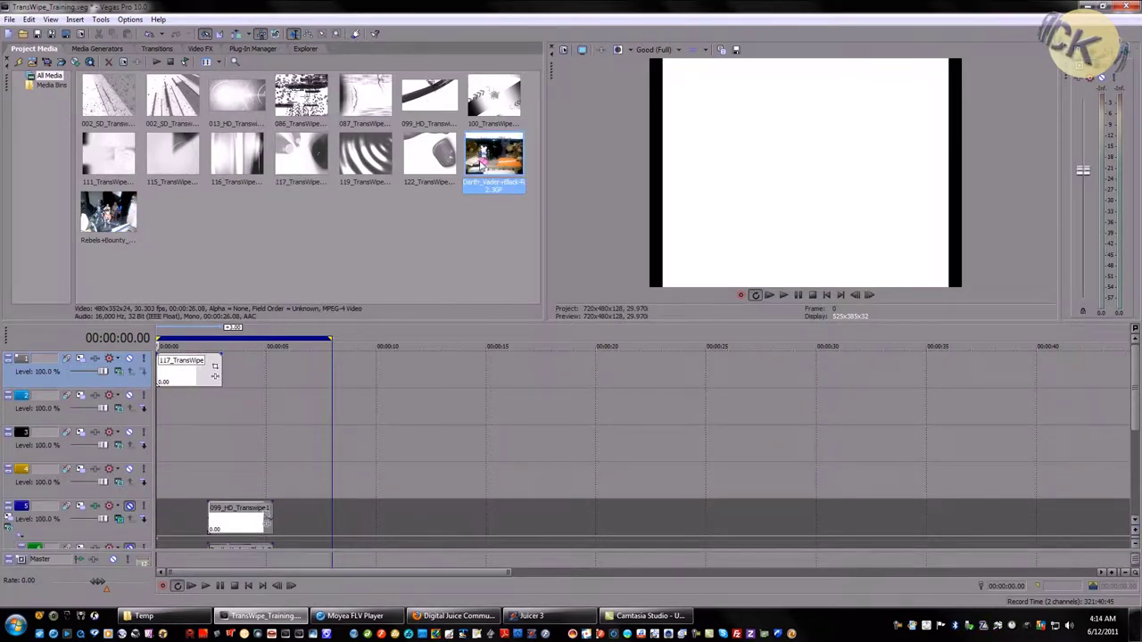
pyautogui.moveTo(482, 163); pyautogui.dragTo(163, 408)
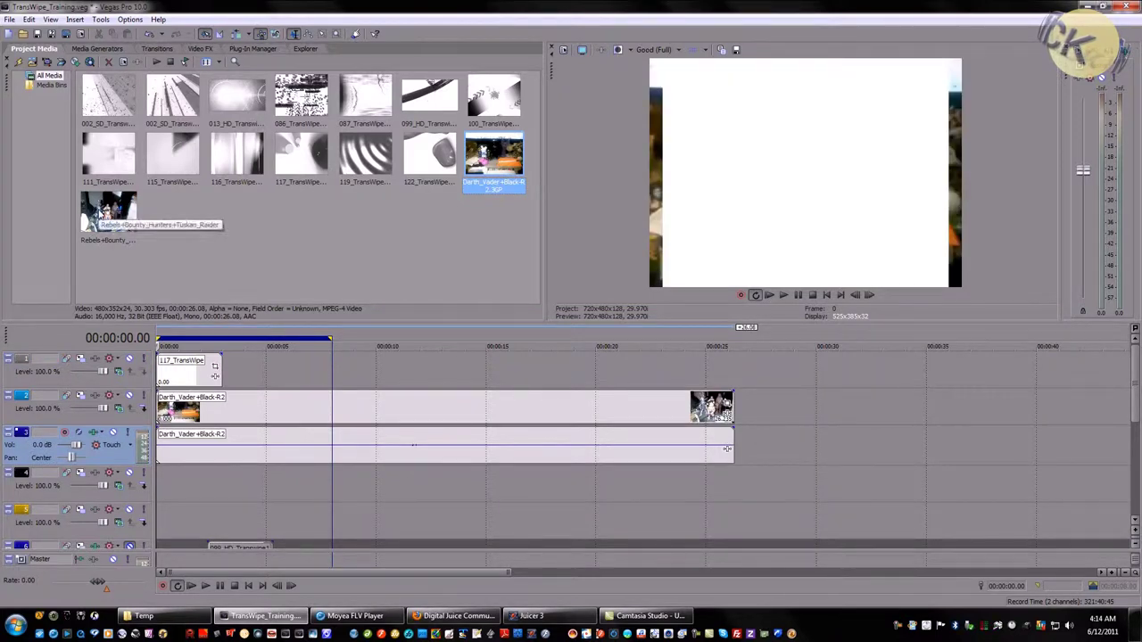
pyautogui.moveTo(98, 219); pyautogui.dragTo(161, 494)
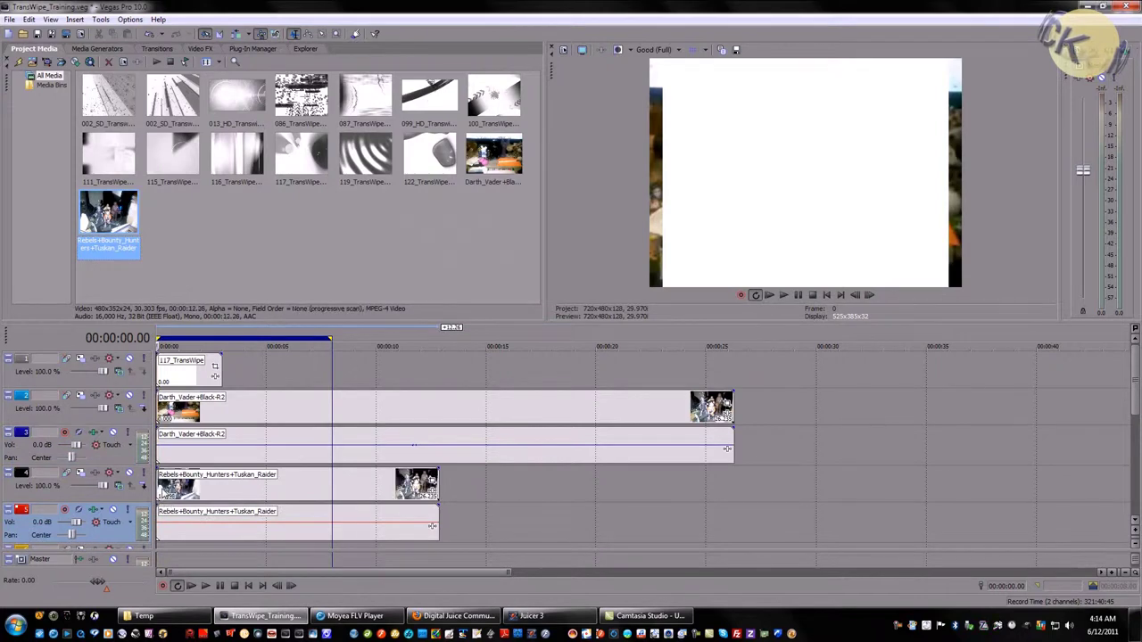
pyautogui.click(103, 461)
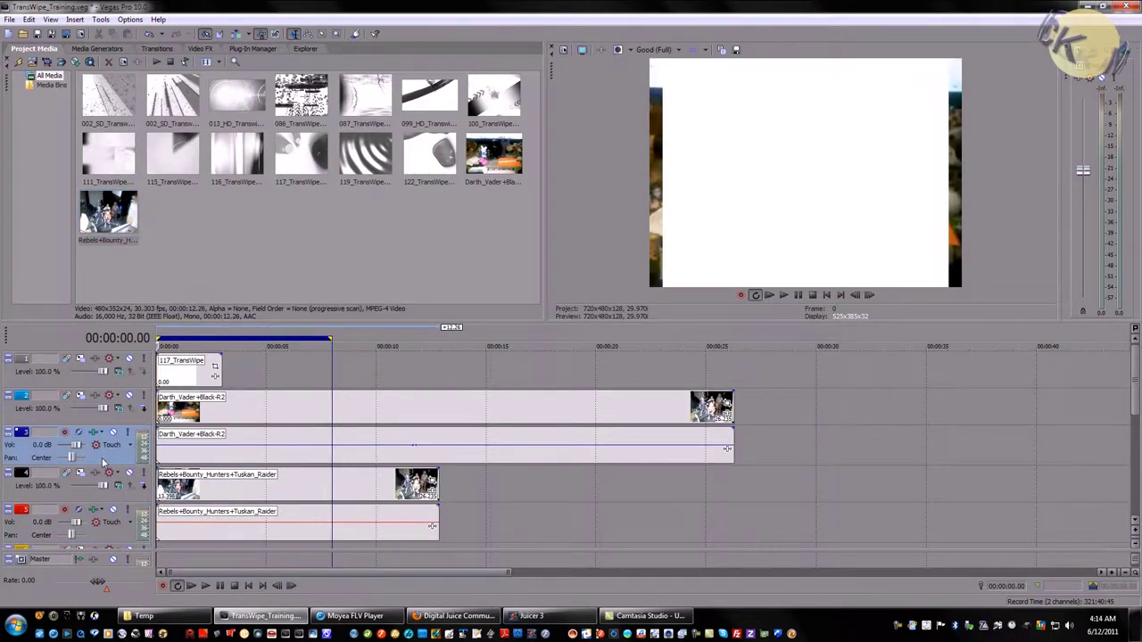
pyautogui.click(121, 533)
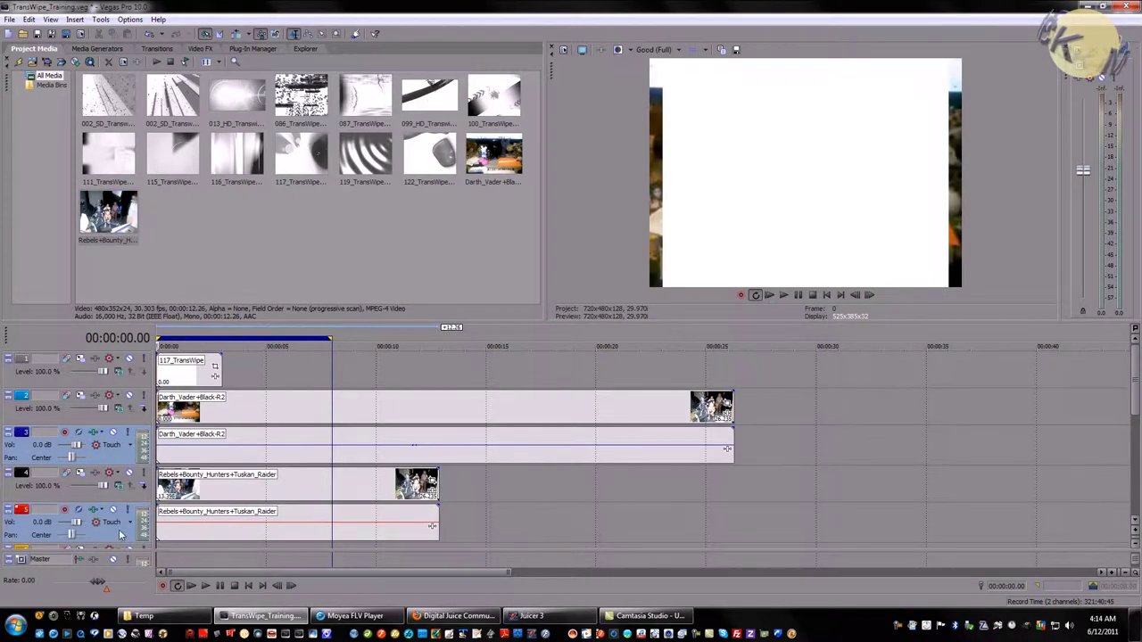
pyautogui.press('Delete')
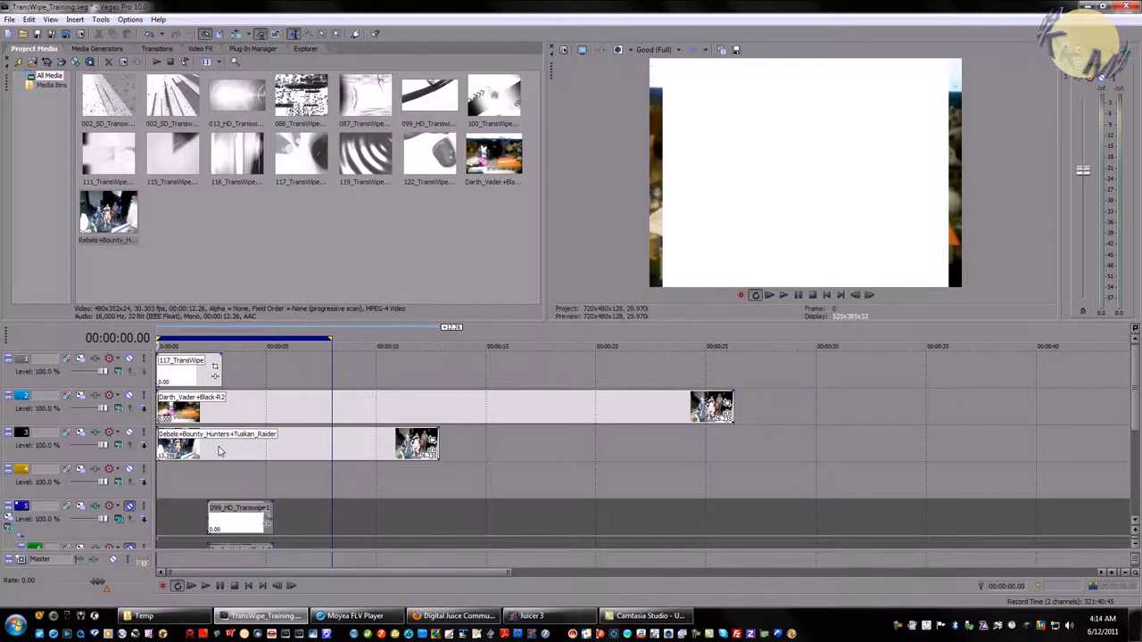
# - Move the Rebels clip and 117_TransWipe matte to start at 5 seconds, Rebels onto track 4
pyautogui.moveTo(220, 451); pyautogui.dragTo(288, 450)
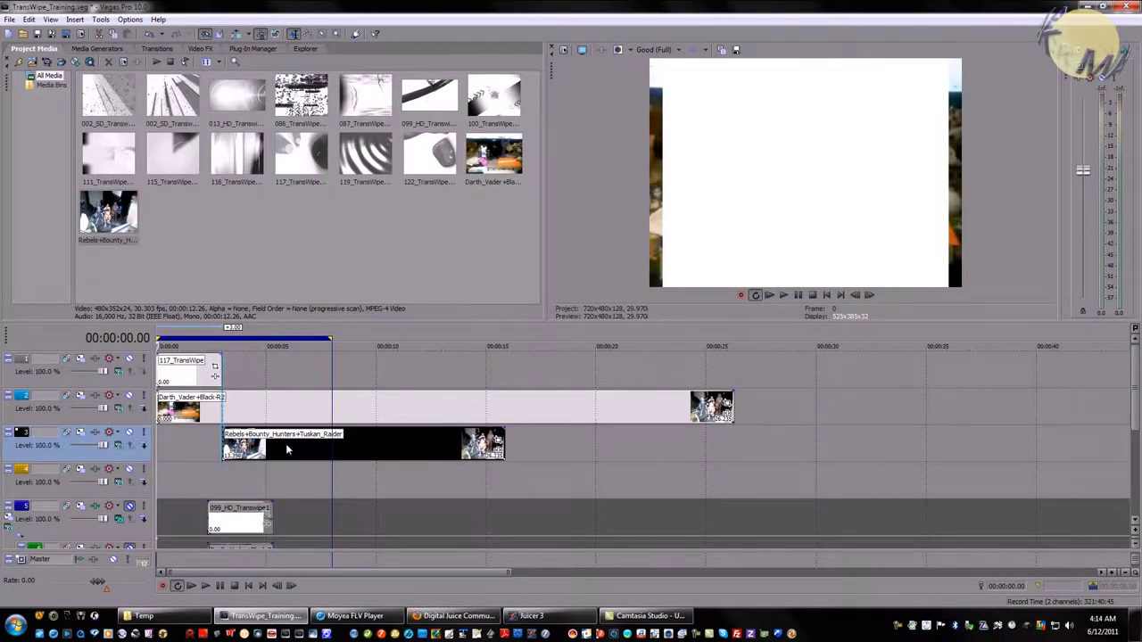
pyautogui.moveTo(287, 449); pyautogui.dragTo(330, 446)
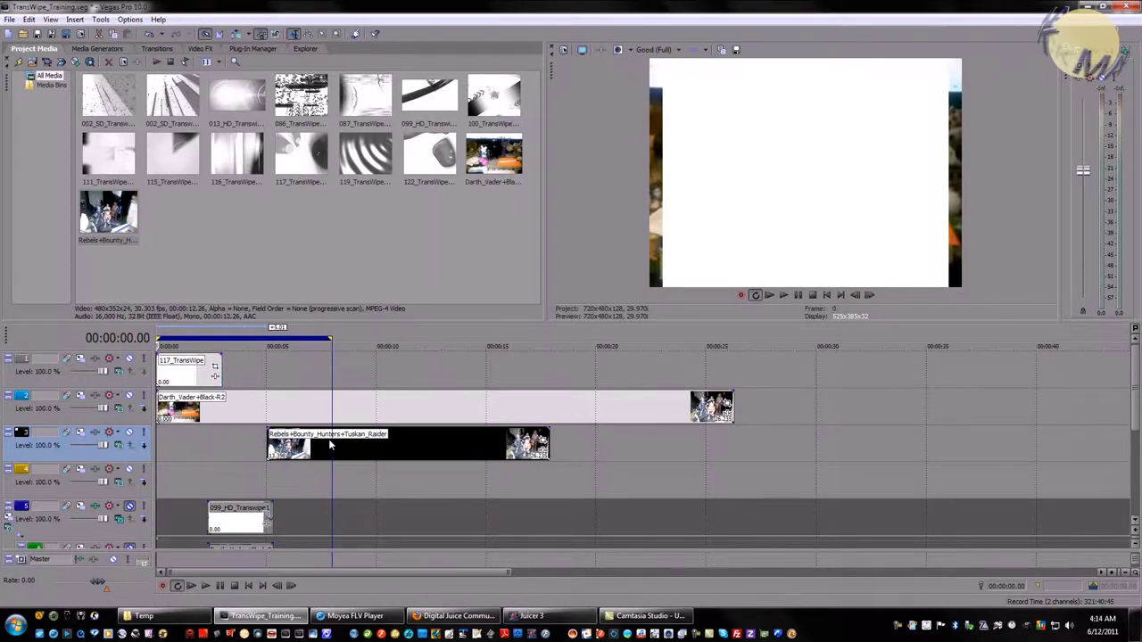
pyautogui.moveTo(182, 376); pyautogui.dragTo(291, 377)
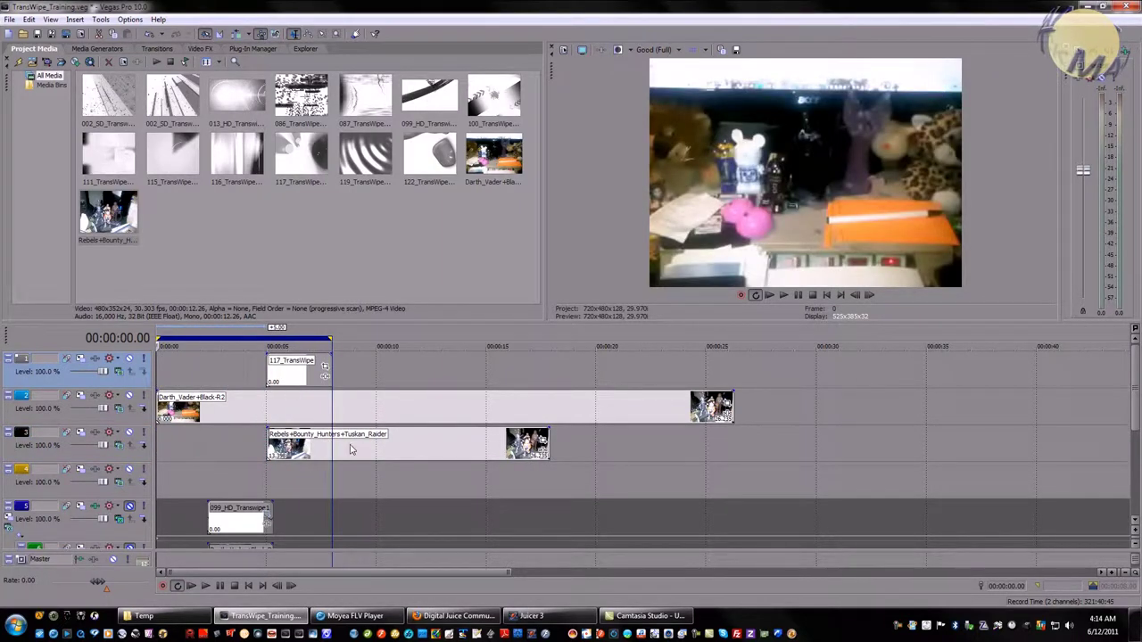
pyautogui.click(281, 452)
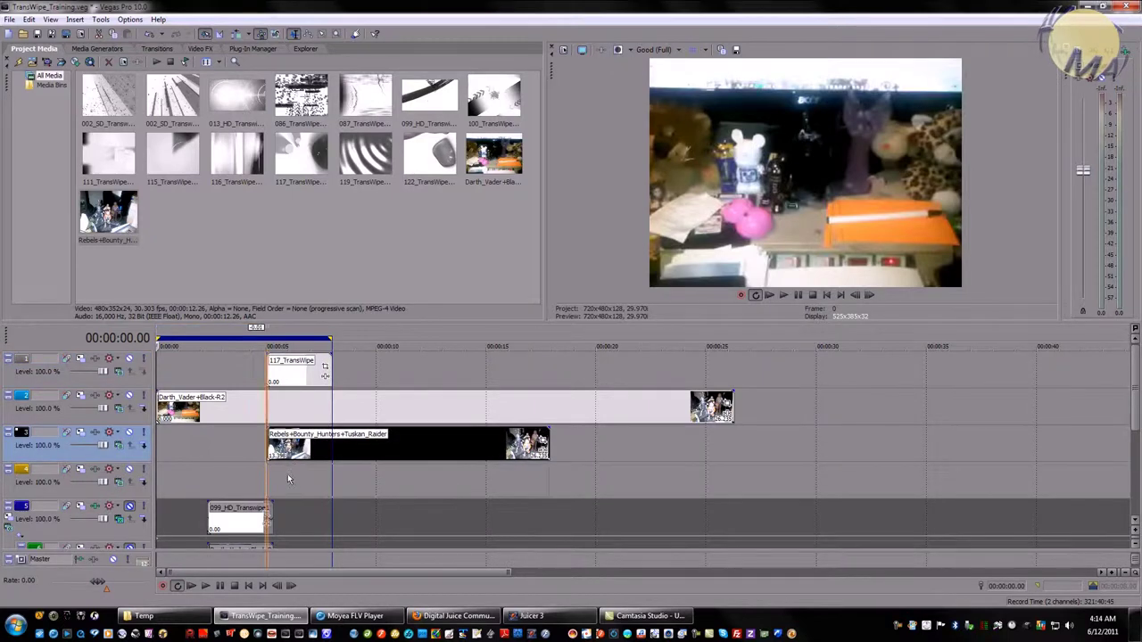
pyautogui.moveTo(287, 484); pyautogui.dragTo(286, 481)
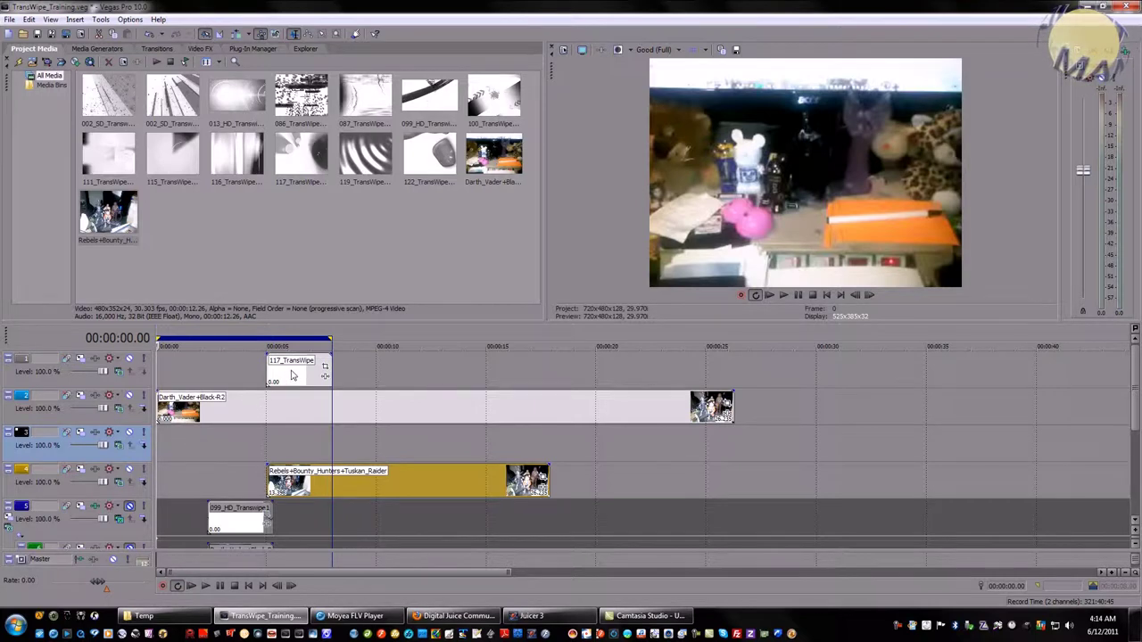
# - Check the frames at 00:00:05.10 and 00:00:05.29, then return the playhead to the start
pyautogui.click(275, 416)
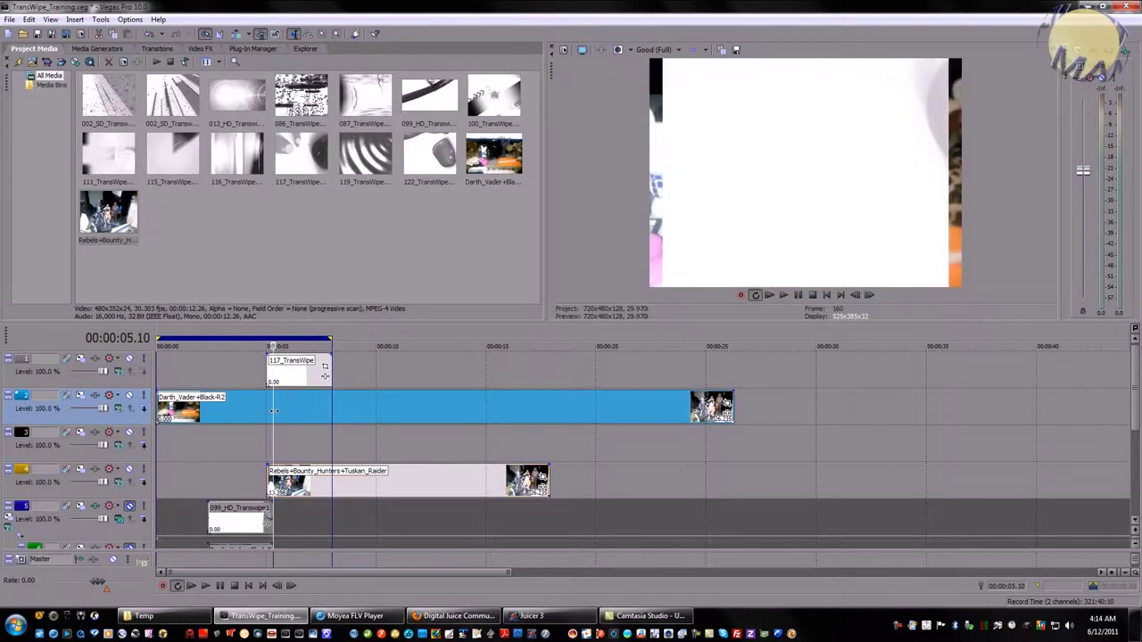
pyautogui.click(287, 442)
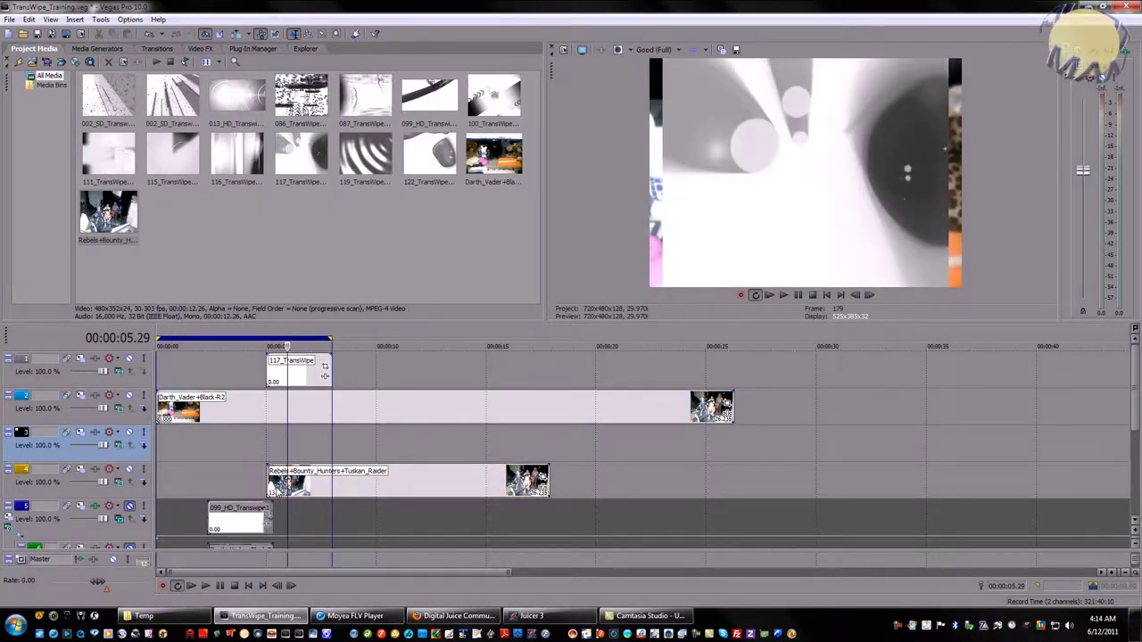
pyautogui.click(278, 487)
pyautogui.click(274, 486)
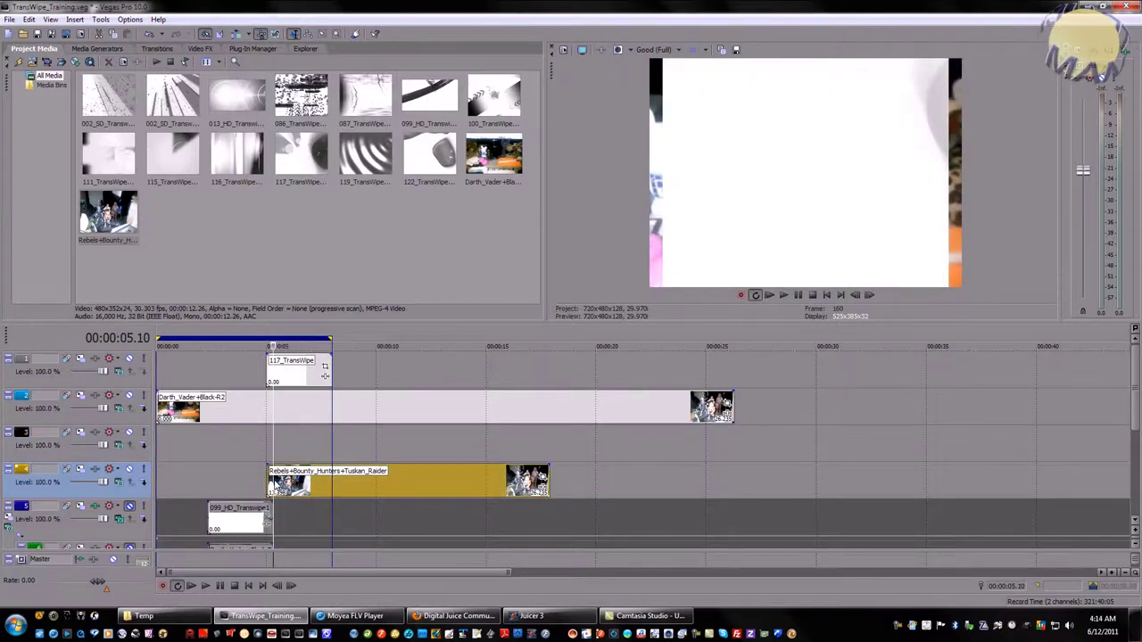
pyautogui.click(248, 586)
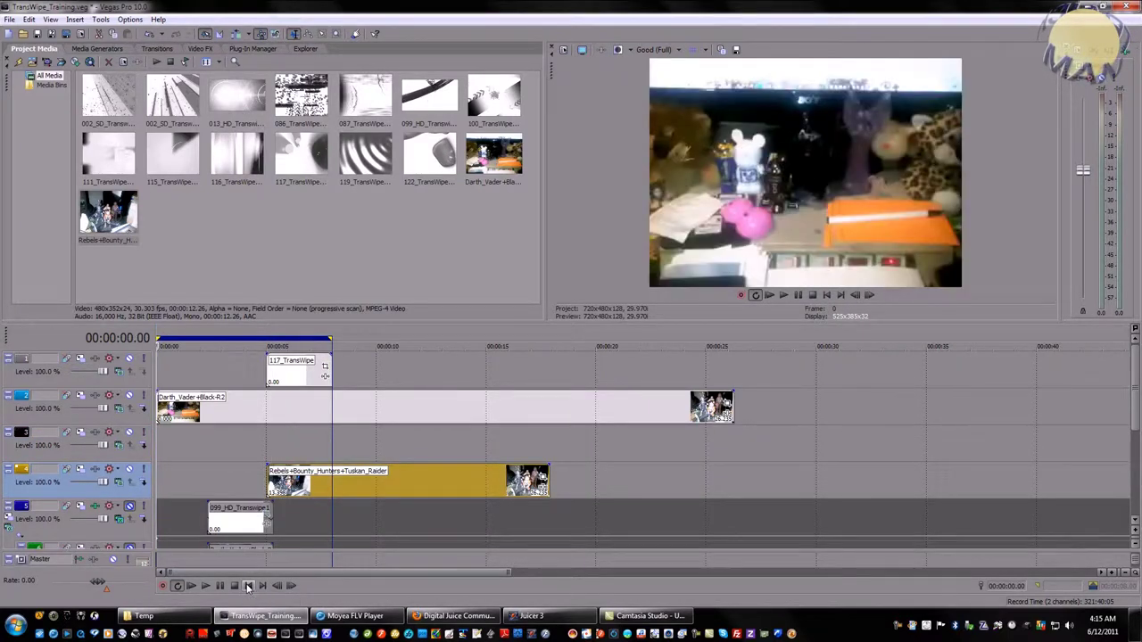
# - Delete empty track 3, duplicate the Darth_Vader track, and remove the duplicated clip
pyautogui.click(221, 412)
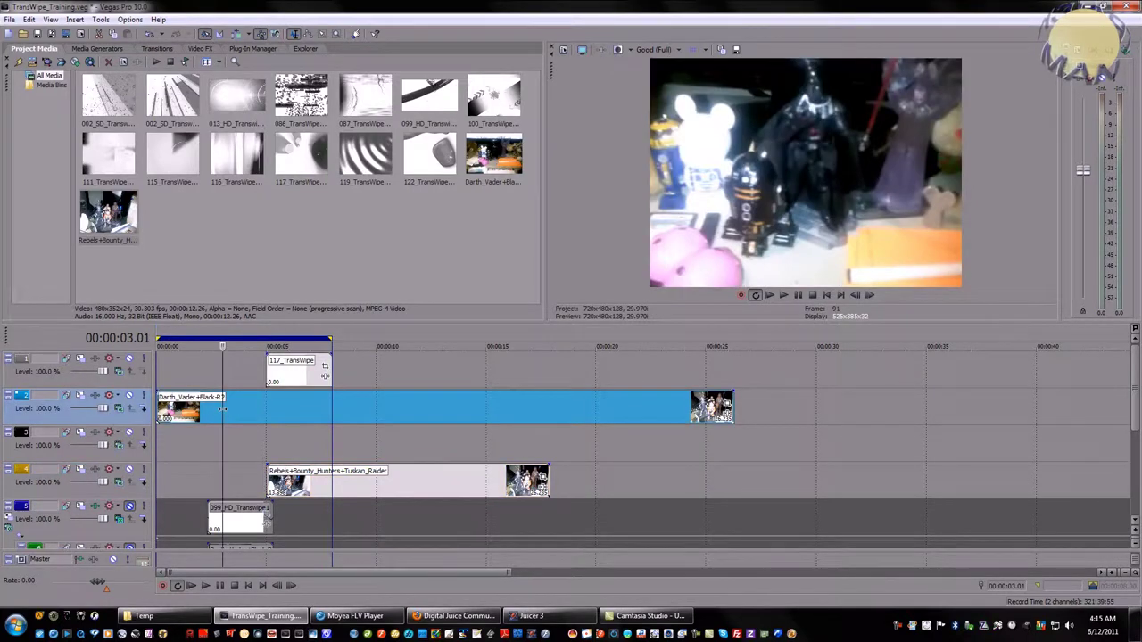
pyautogui.rightClick(57, 457)
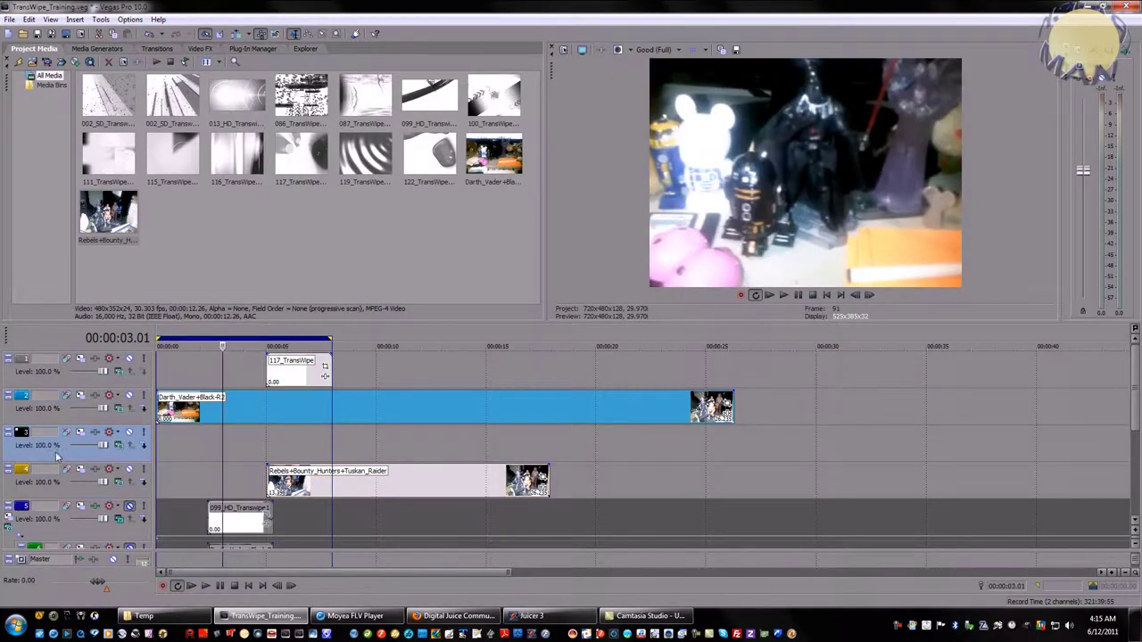
pyautogui.click(90, 337)
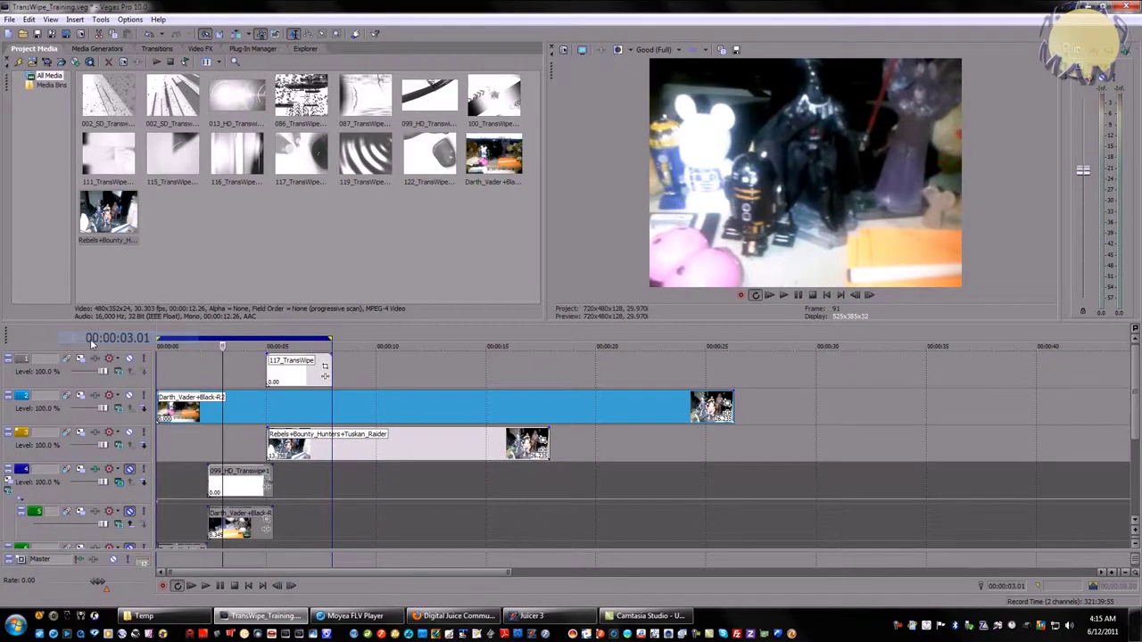
pyautogui.click(69, 423)
pyautogui.rightClick(72, 419)
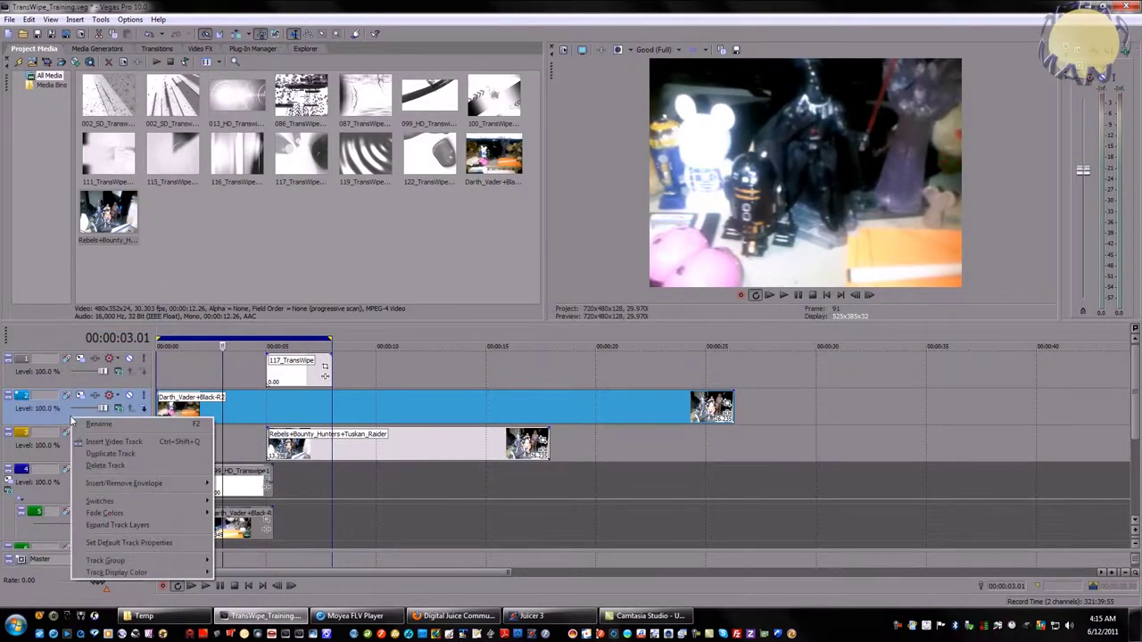
pyautogui.click(100, 453)
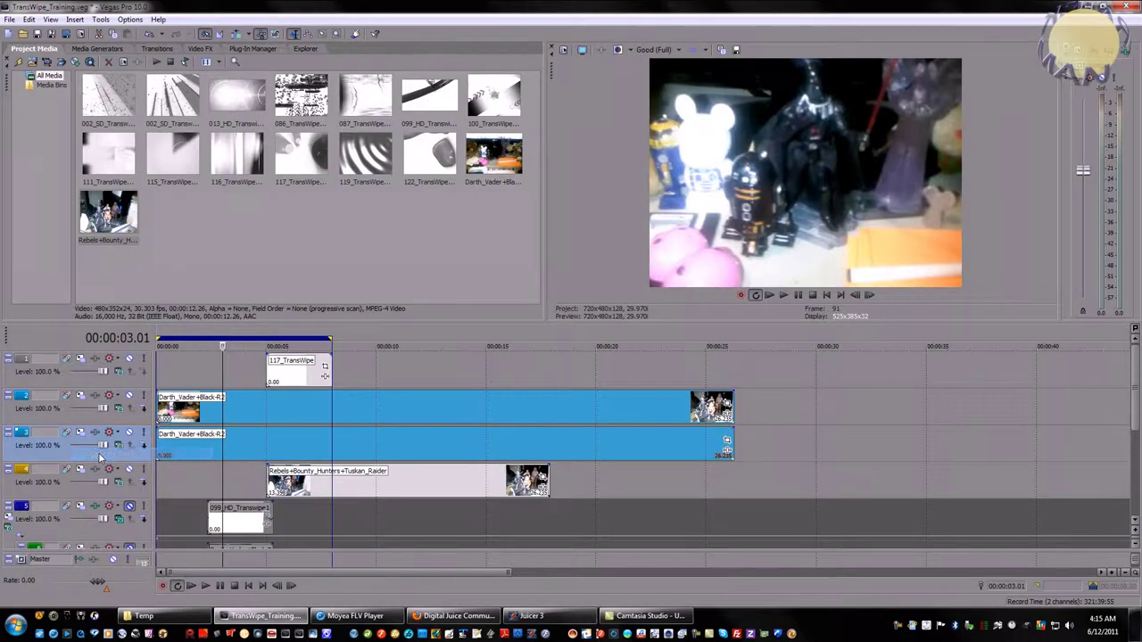
pyautogui.click(203, 449)
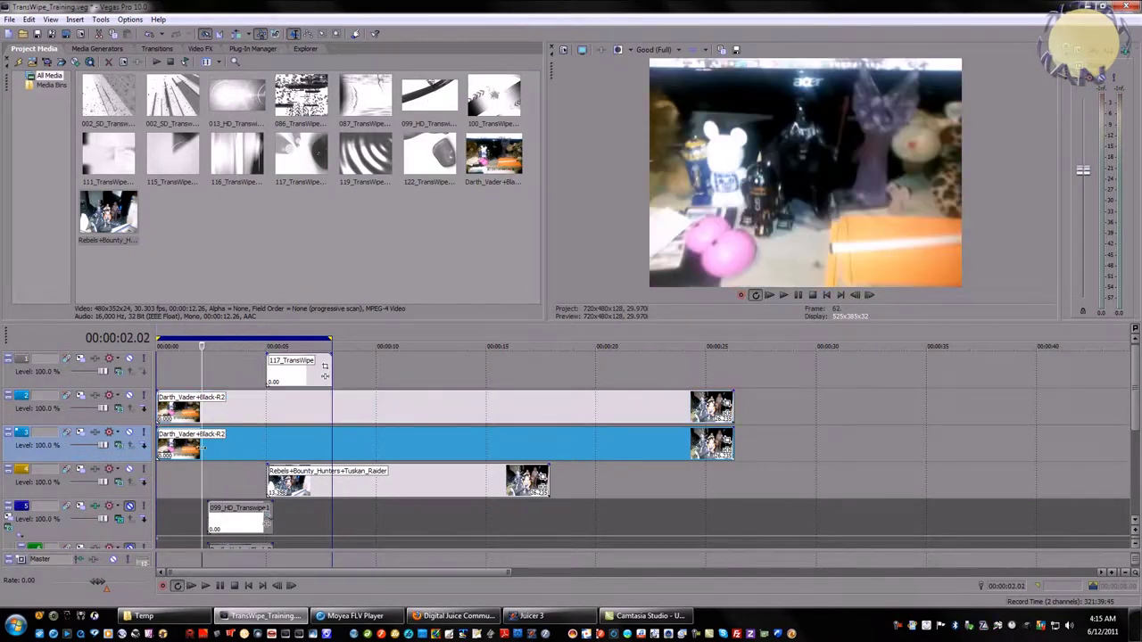
pyautogui.press('Delete')
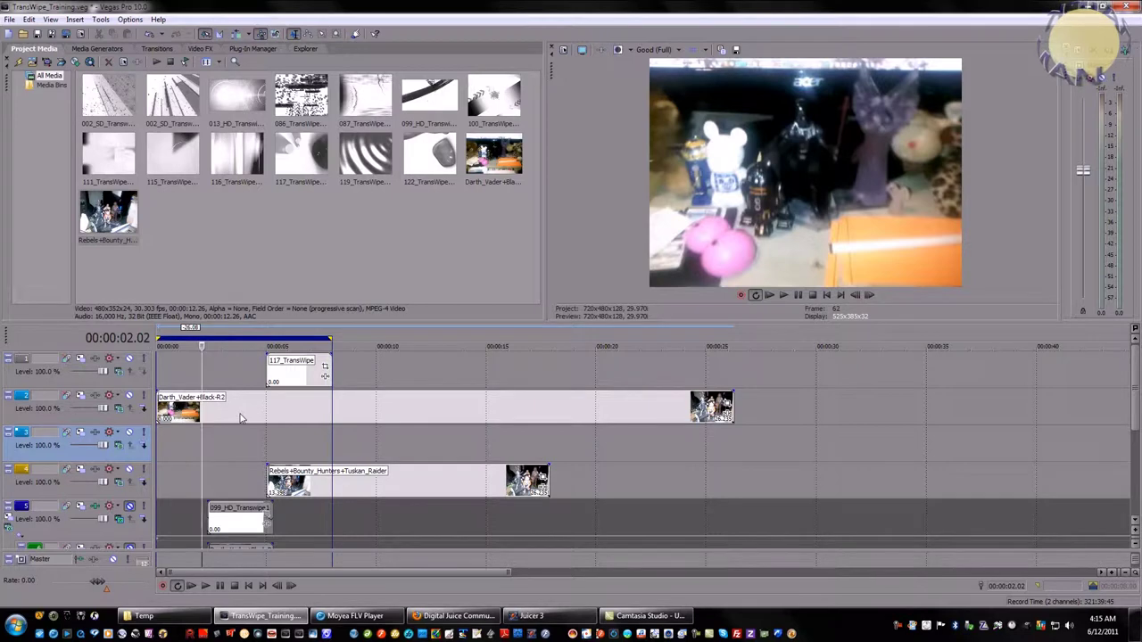
# - Copy the track 2 Darth_Vader clip down onto the empty track 3
pyautogui.click(239, 414)
pyautogui.click(239, 413)
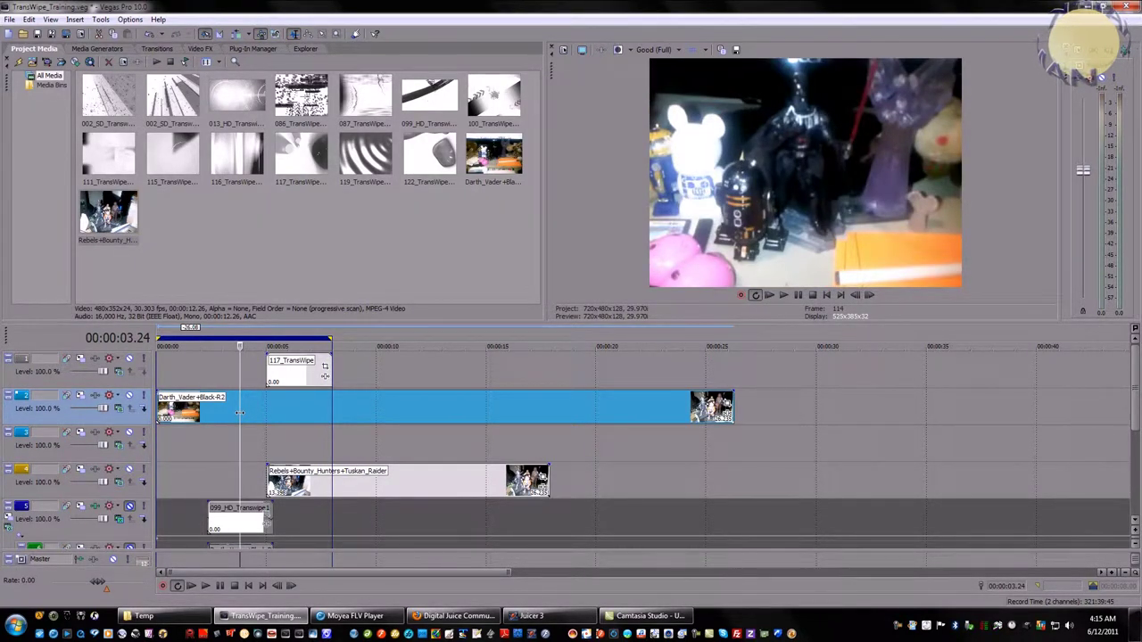
pyautogui.click(234, 413)
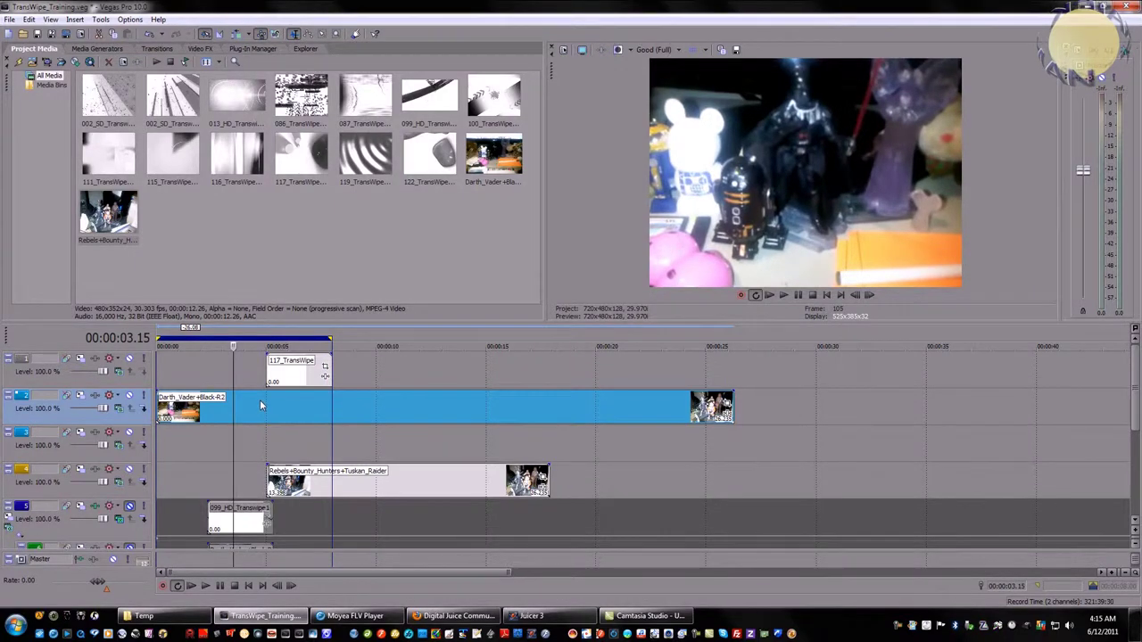
pyautogui.moveTo(257, 410); pyautogui.dragTo(257, 446)
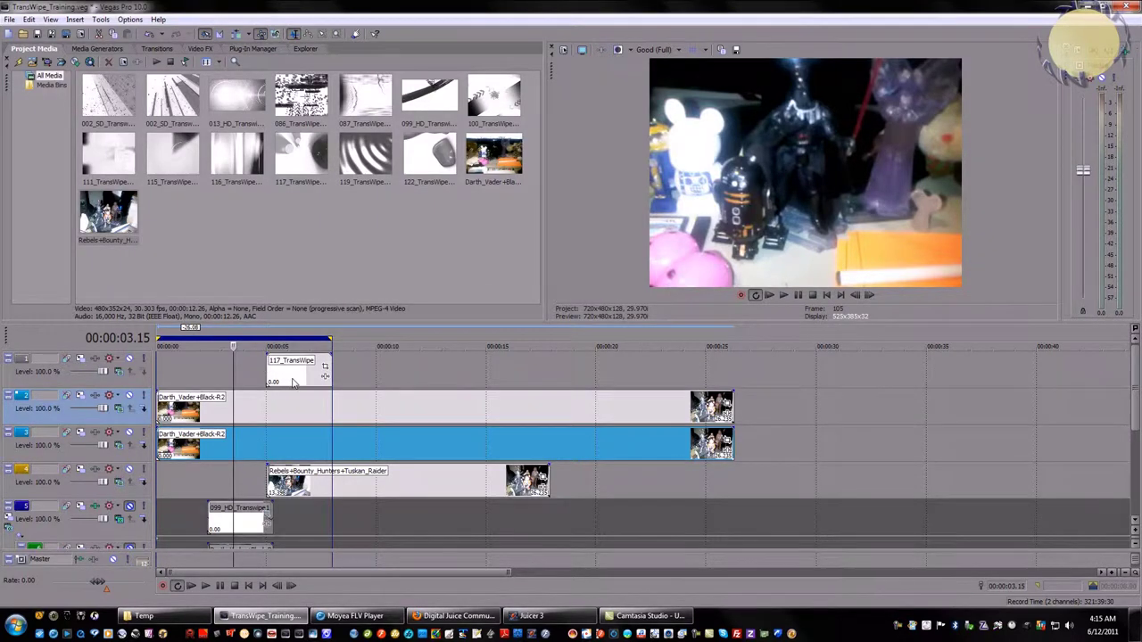
# - Split the Darth_Vader clips on tracks 2 and 3 at 00:00:05.00
pyautogui.click(213, 419)
pyautogui.doubleClick(297, 373)
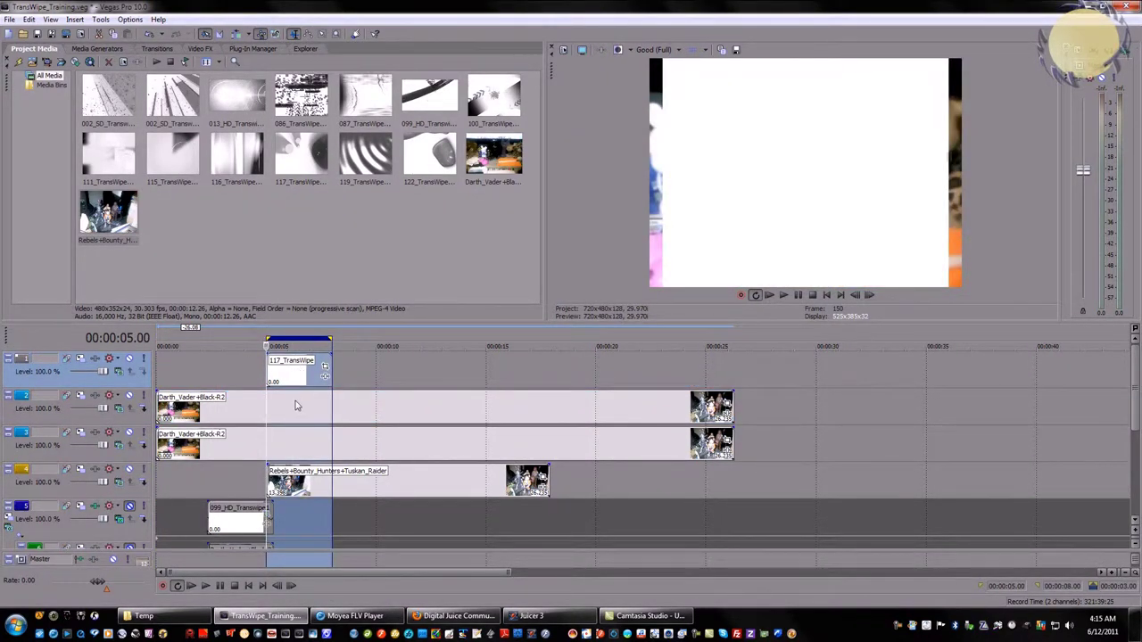
pyautogui.click(292, 404)
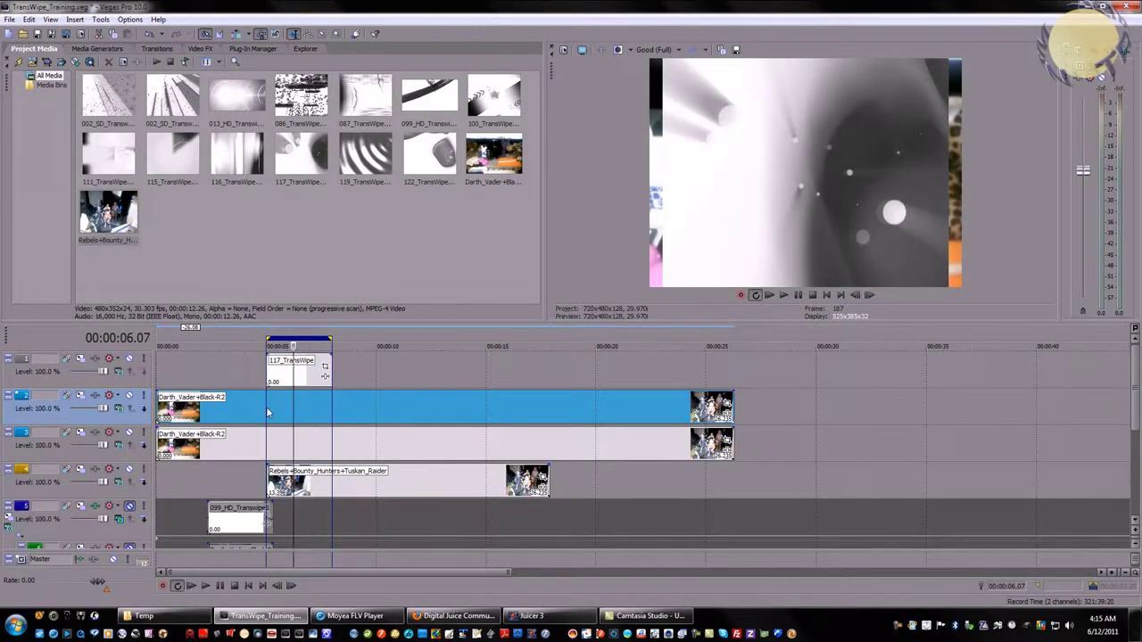
pyautogui.click(265, 407)
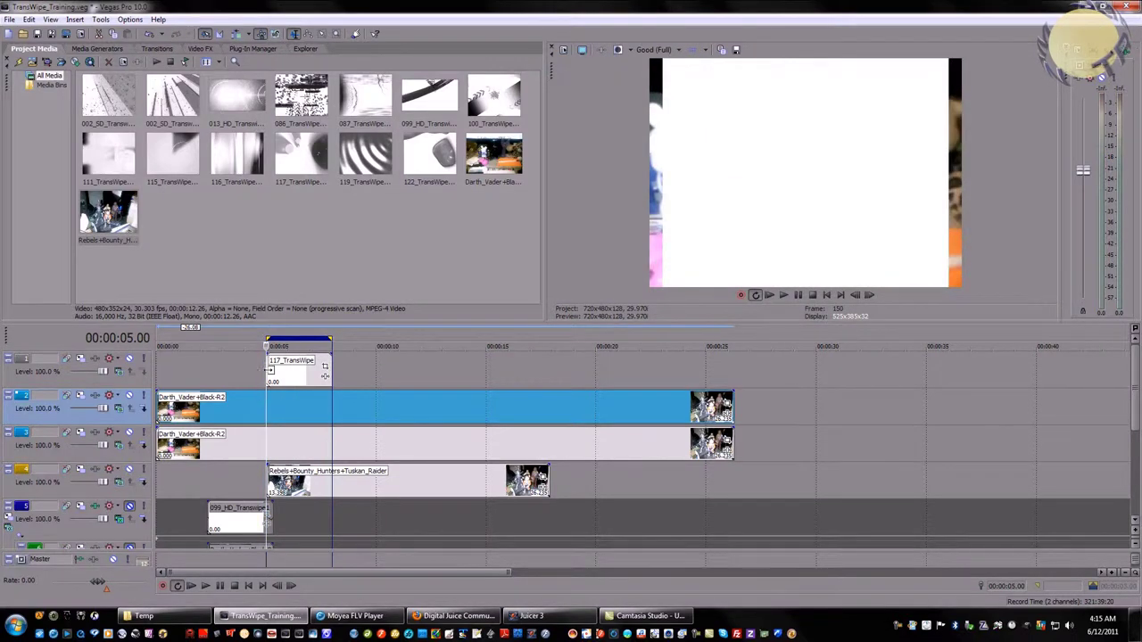
pyautogui.press('s')
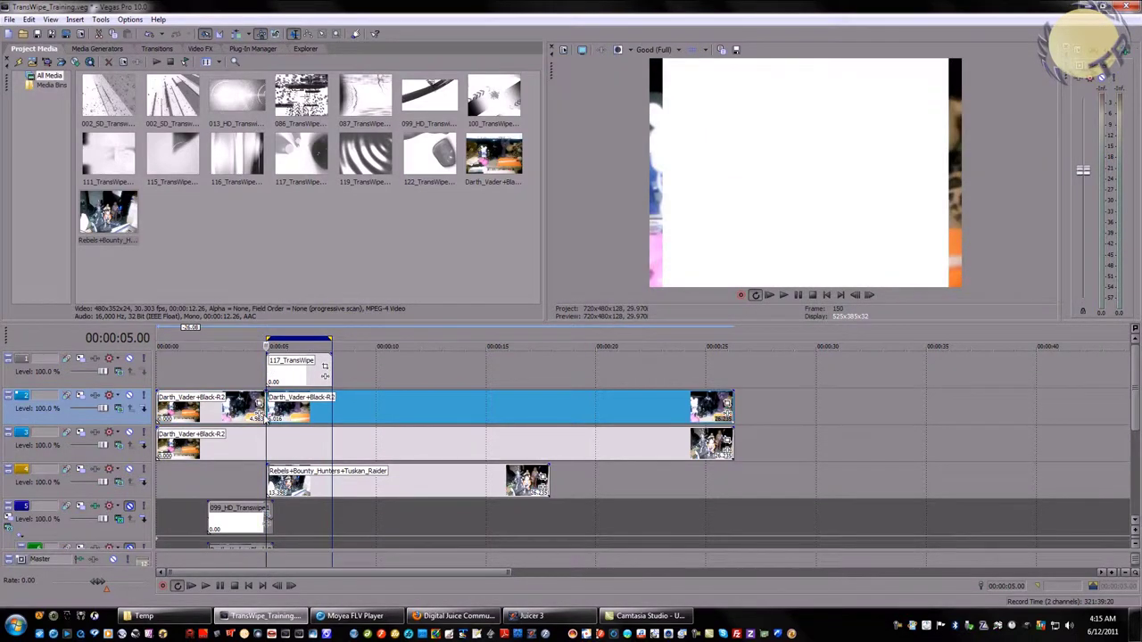
pyautogui.click(266, 438)
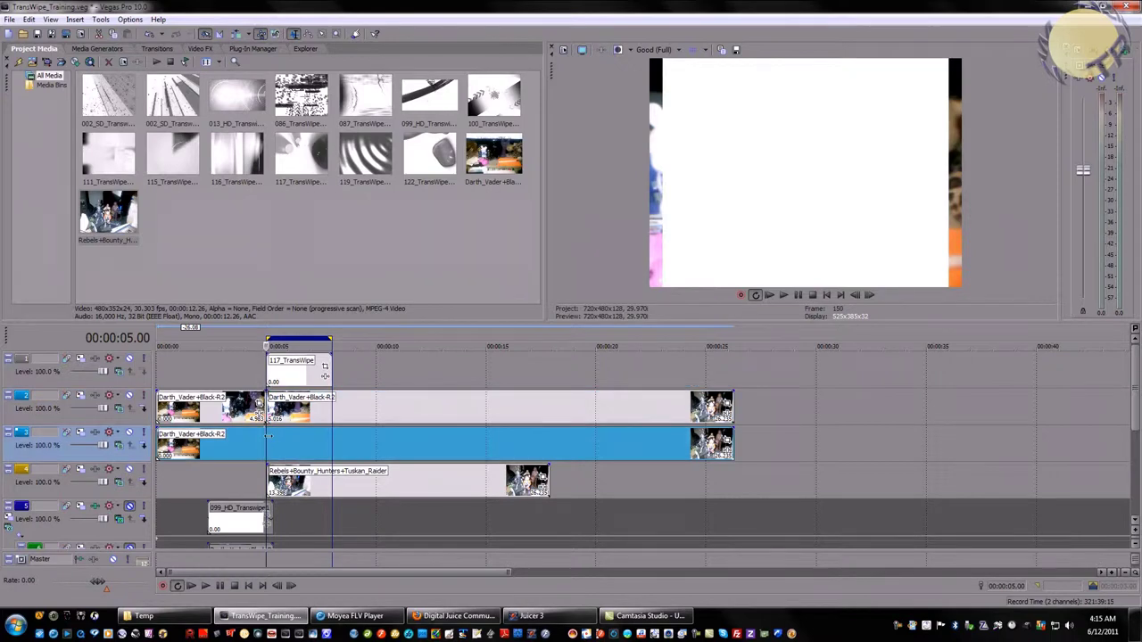
pyautogui.press('s')
# - Delete track 2's first part and track 3's later part, then trim track 2's clip to the matte's end
pyautogui.click(228, 413)
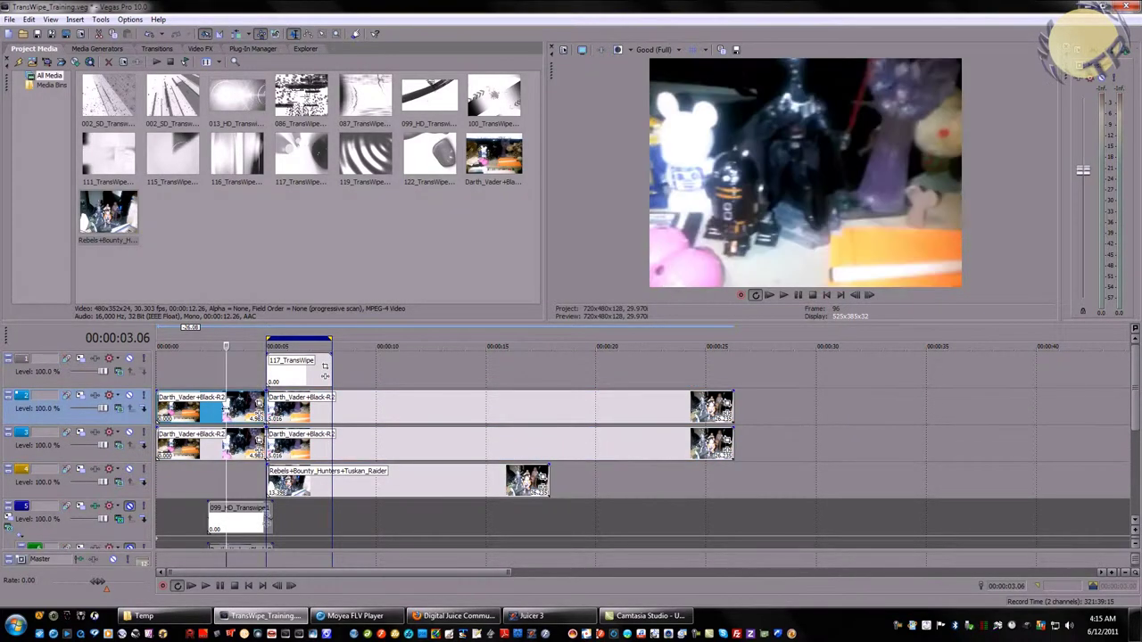
pyautogui.press('Delete')
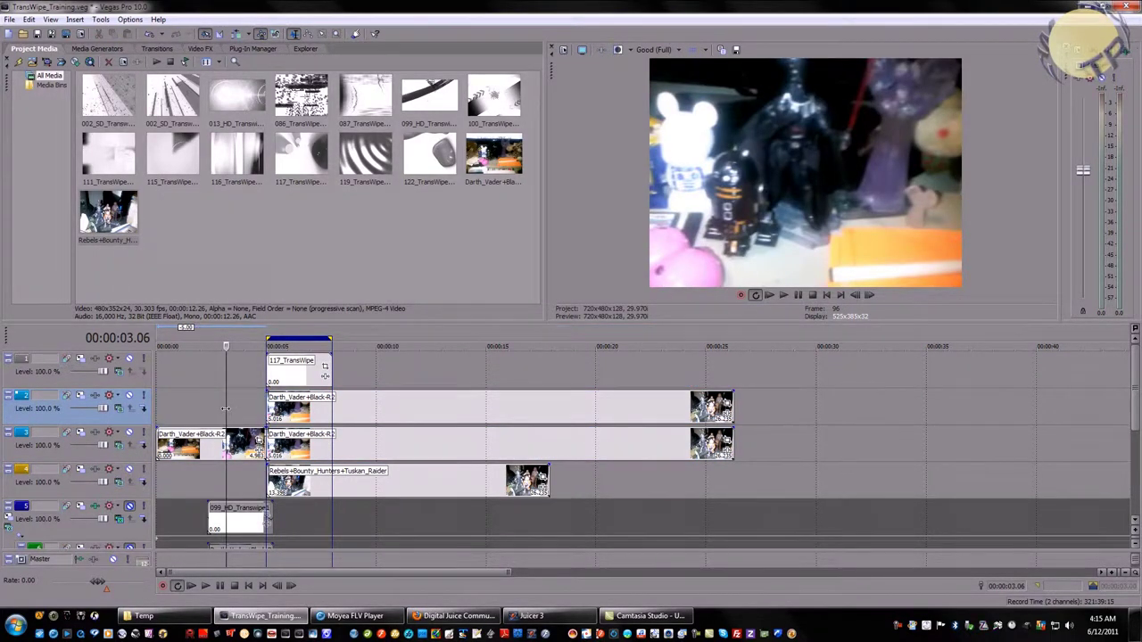
pyautogui.click(317, 444)
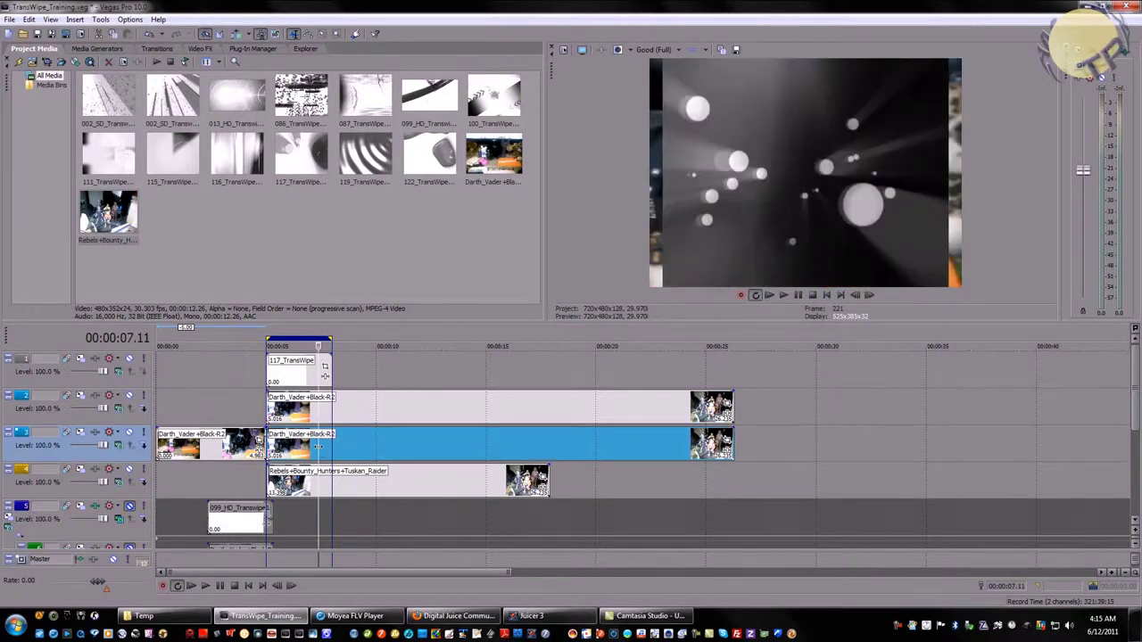
pyautogui.press('Delete')
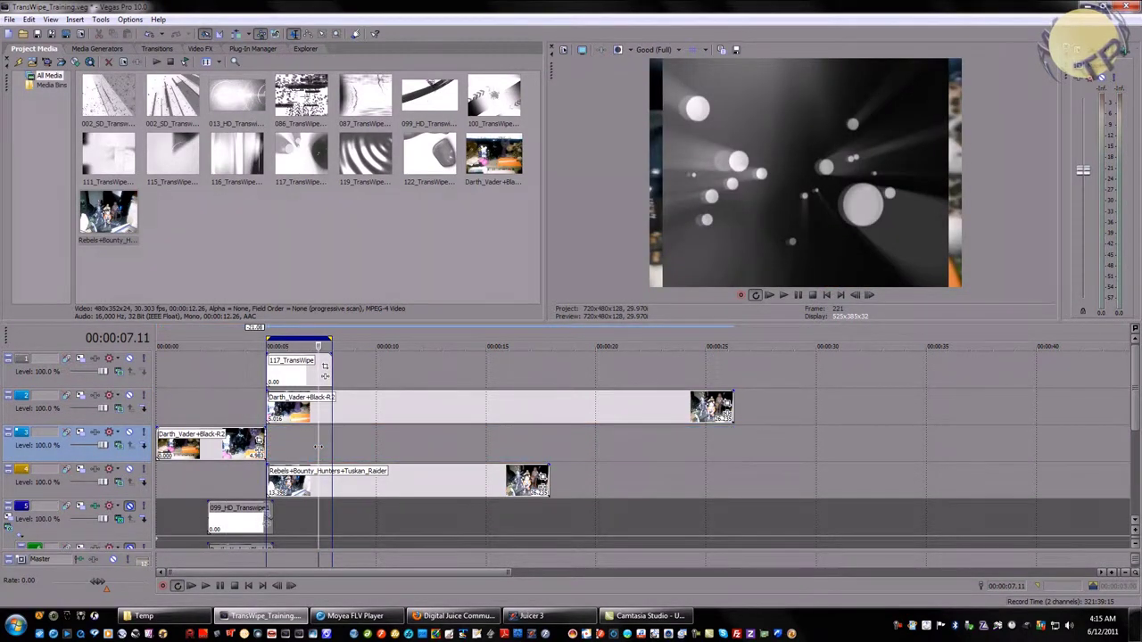
pyautogui.moveTo(733, 411); pyautogui.dragTo(329, 412)
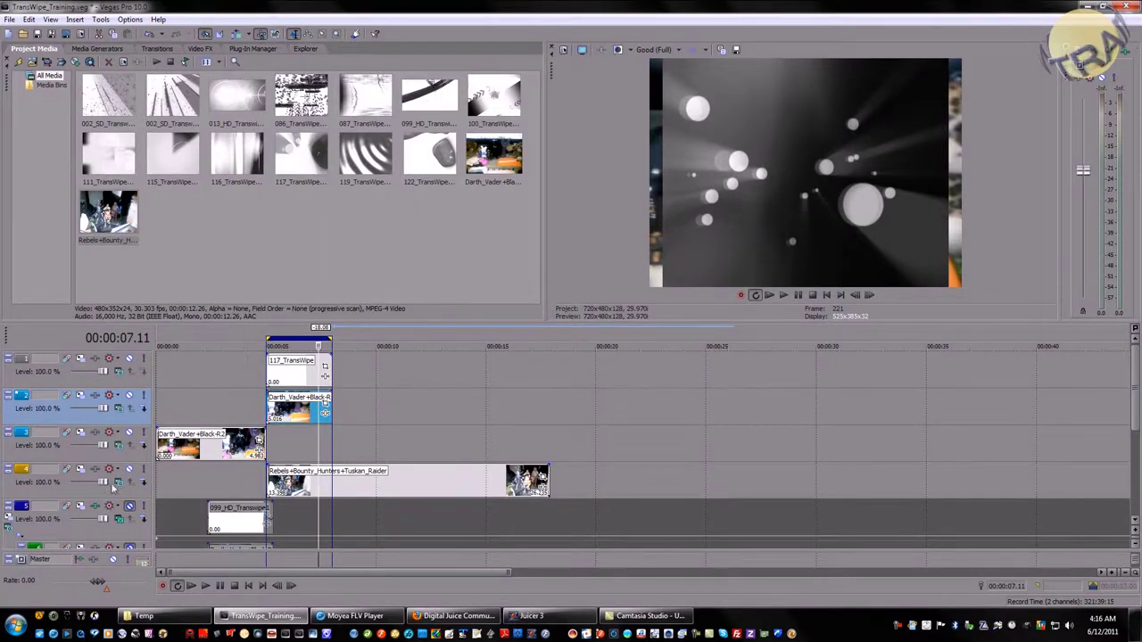
# - Set the 117_TransWipe matte's pan/crop to Match Output Aspect and return to the project start
pyautogui.click(265, 369)
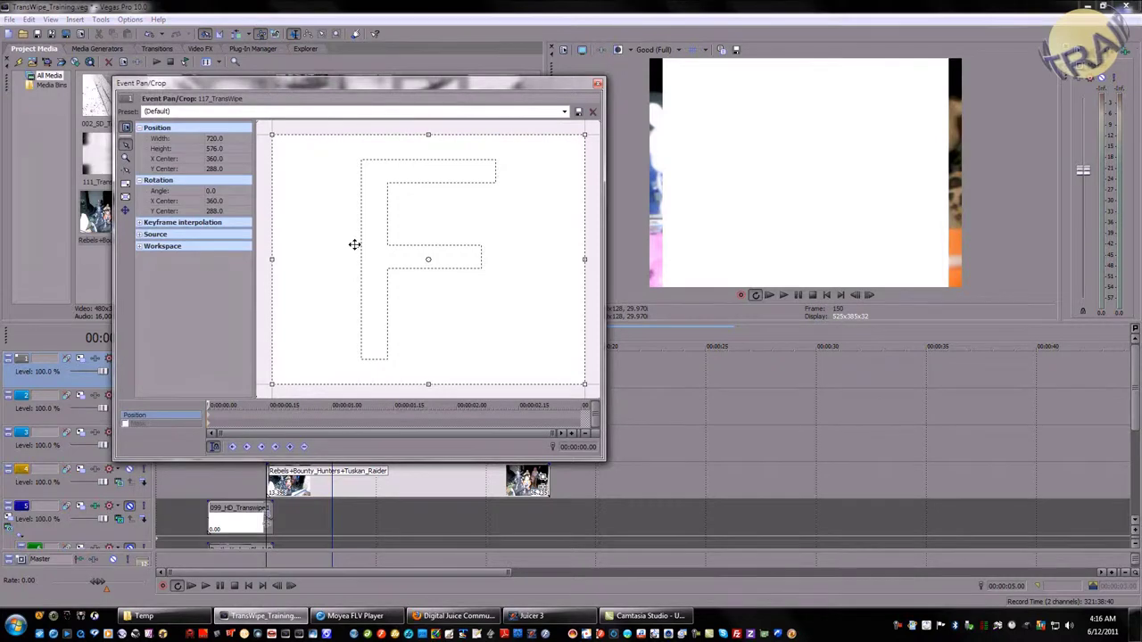
pyautogui.rightClick(354, 244)
pyautogui.click(406, 302)
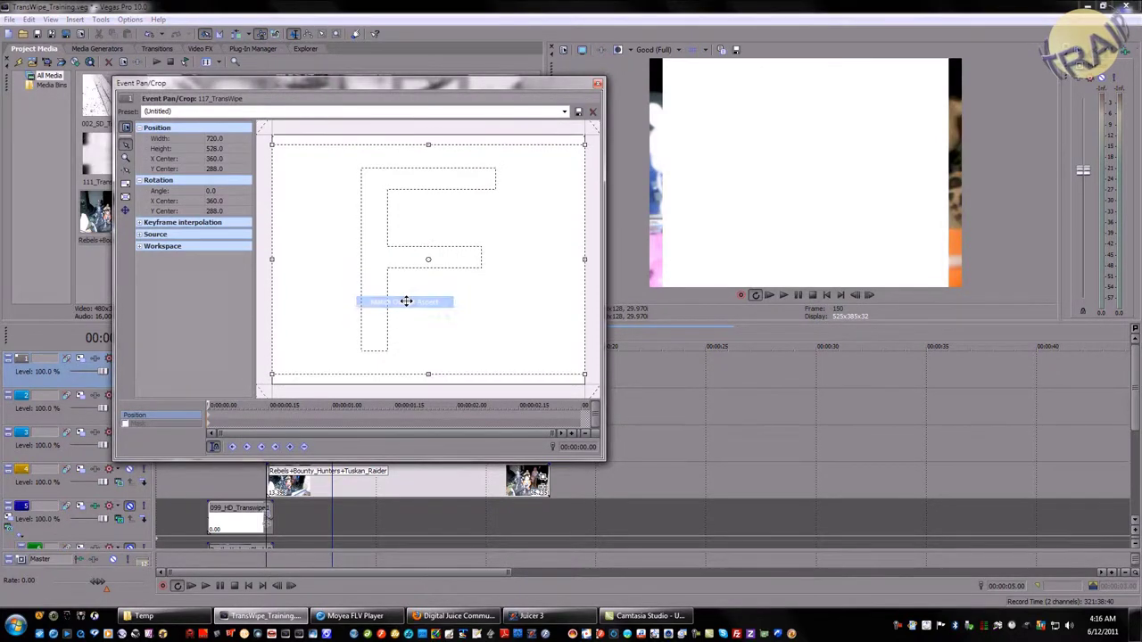
pyautogui.click(598, 85)
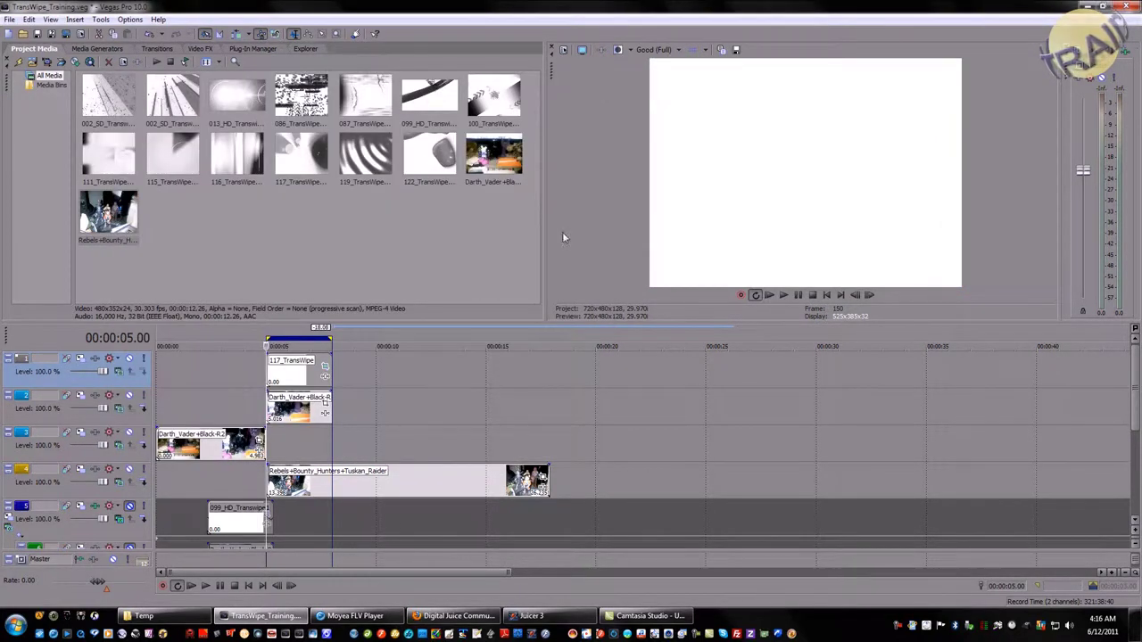
pyautogui.click(248, 585)
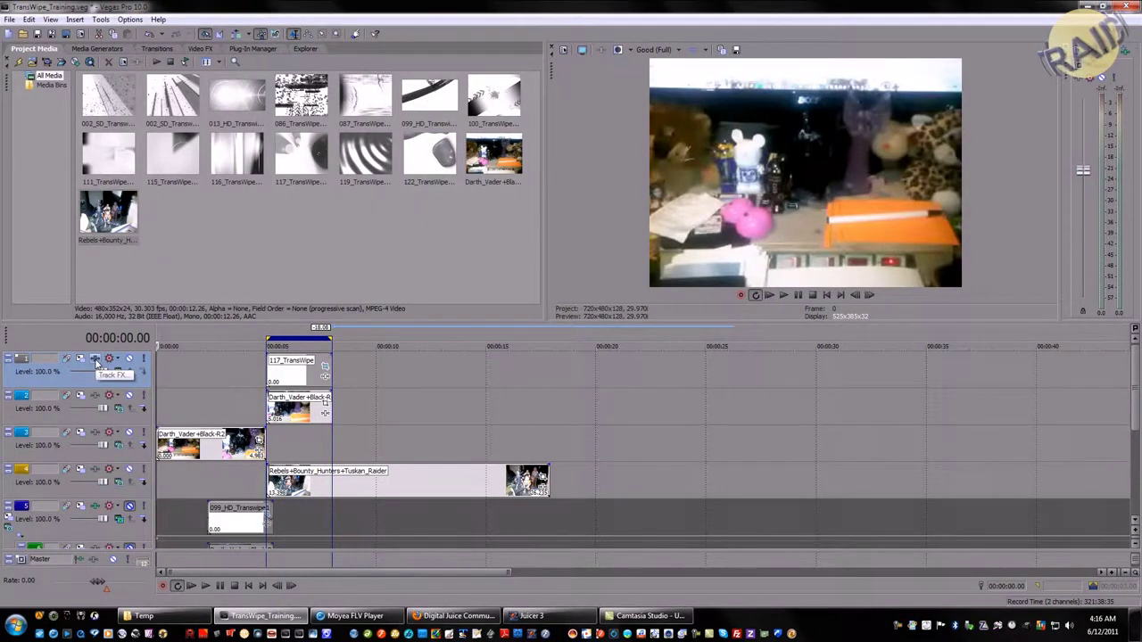
# - Add Sony Mask Generator as a track 1 effect with the Luminance mask type
pyautogui.click(96, 359)
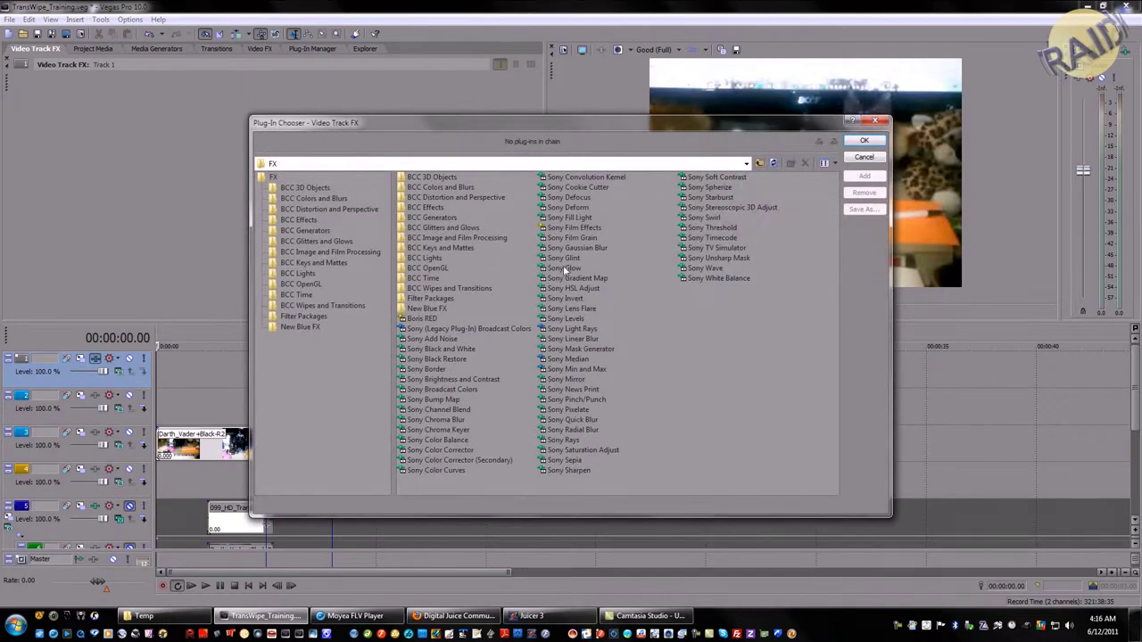
pyautogui.click(551, 351)
pyautogui.click(865, 177)
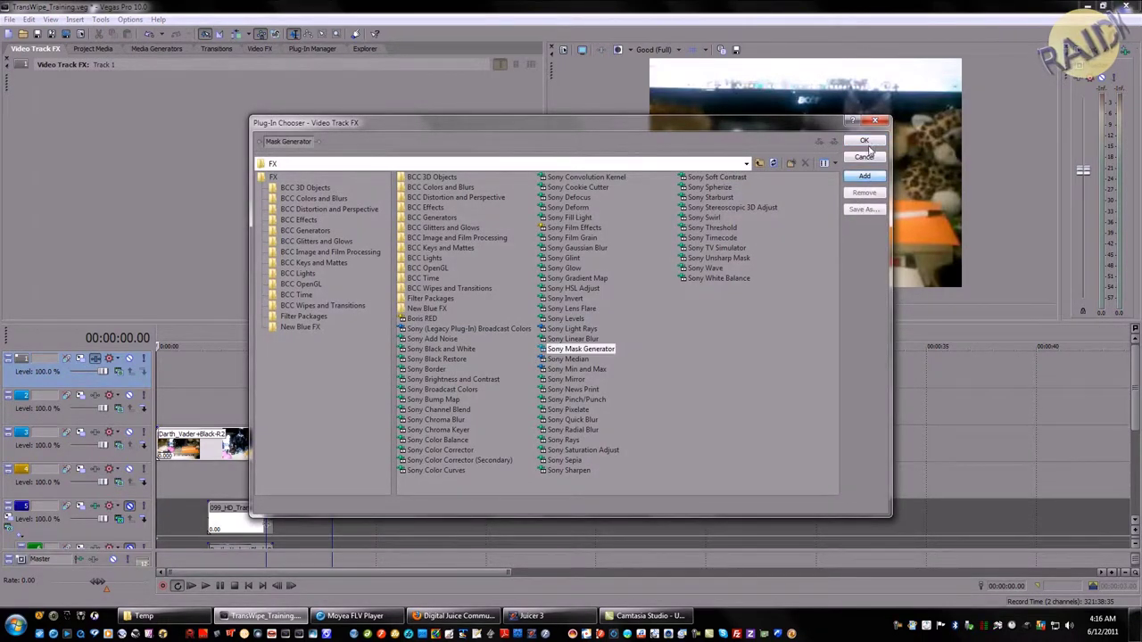
pyautogui.click(864, 141)
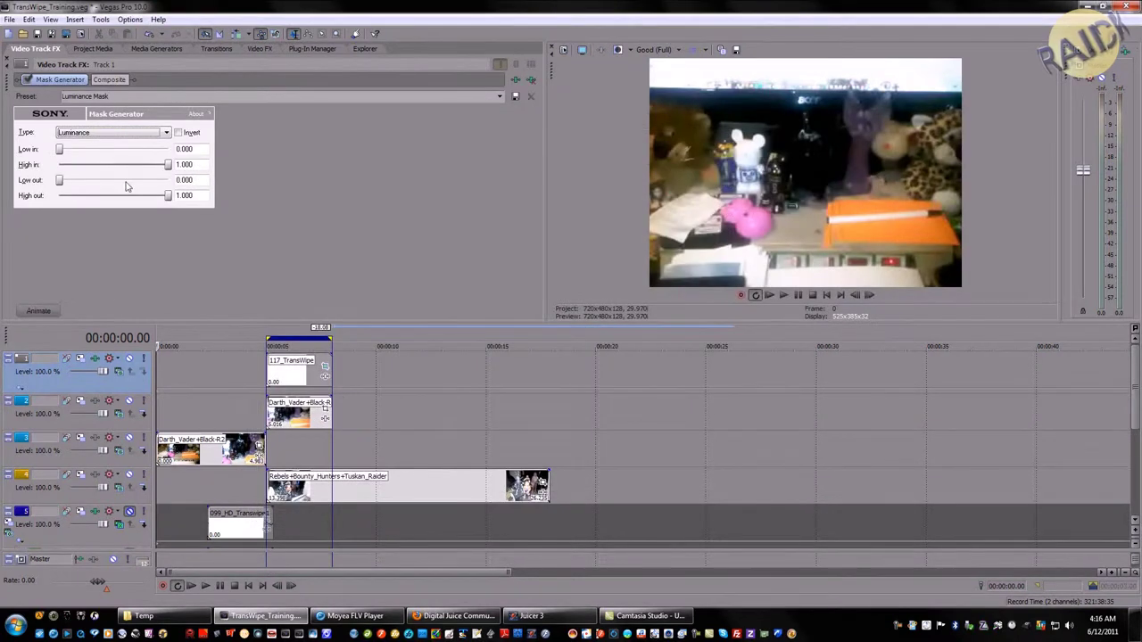
pyautogui.click(167, 133)
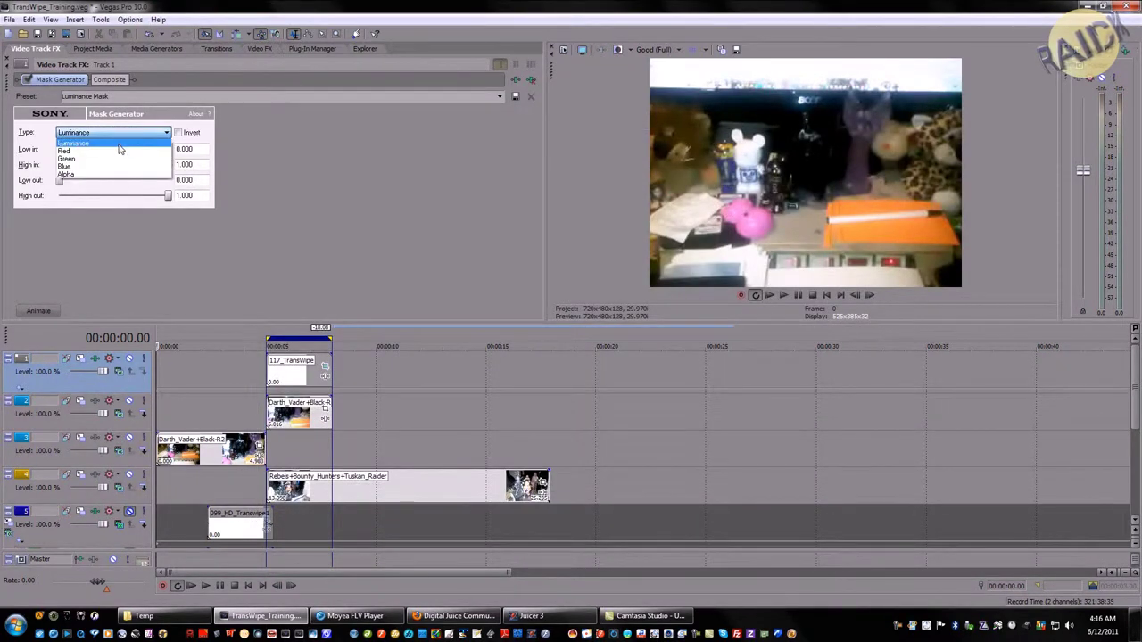
pyautogui.click(119, 144)
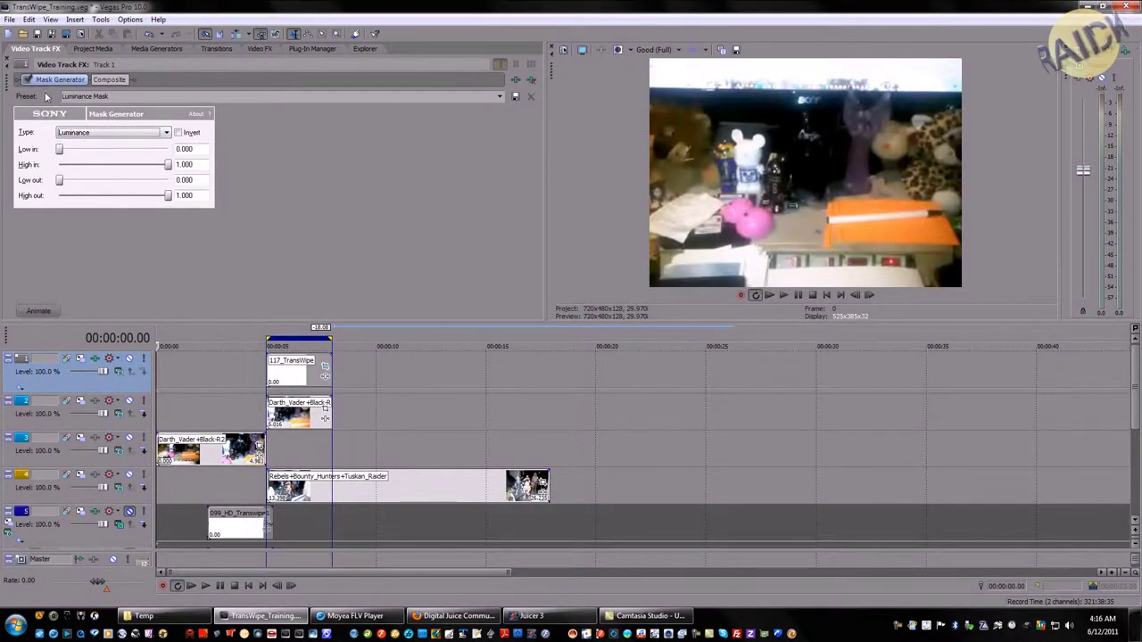
pyautogui.click(10, 63)
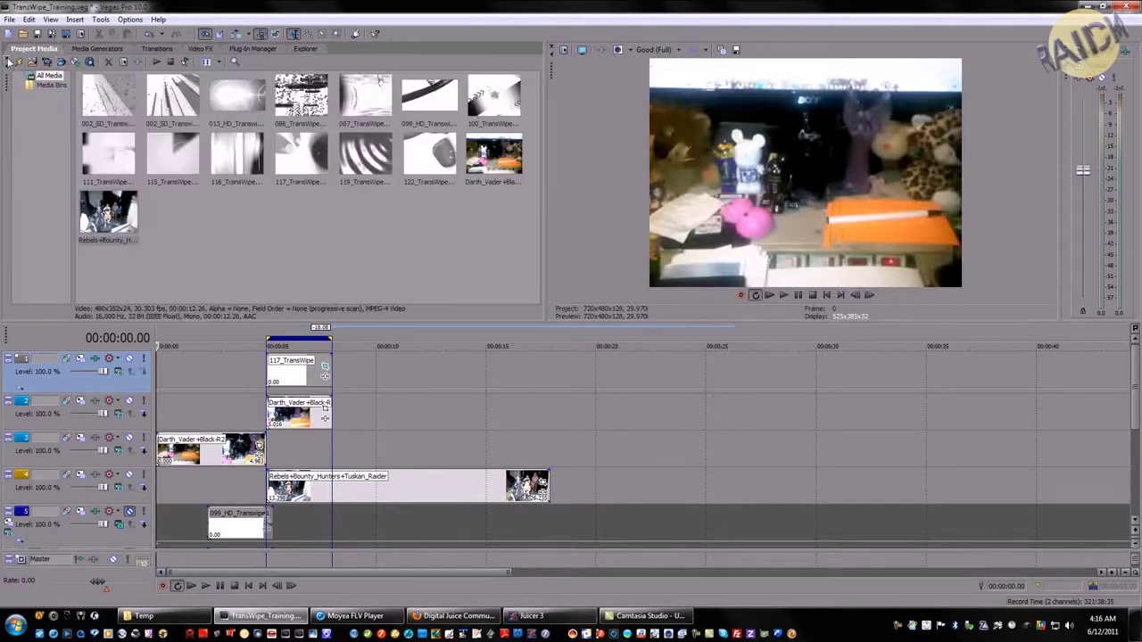
# - Set track 1 to Multiply (Mask) compositing and make track 2 its compositing child
pyautogui.click(119, 372)
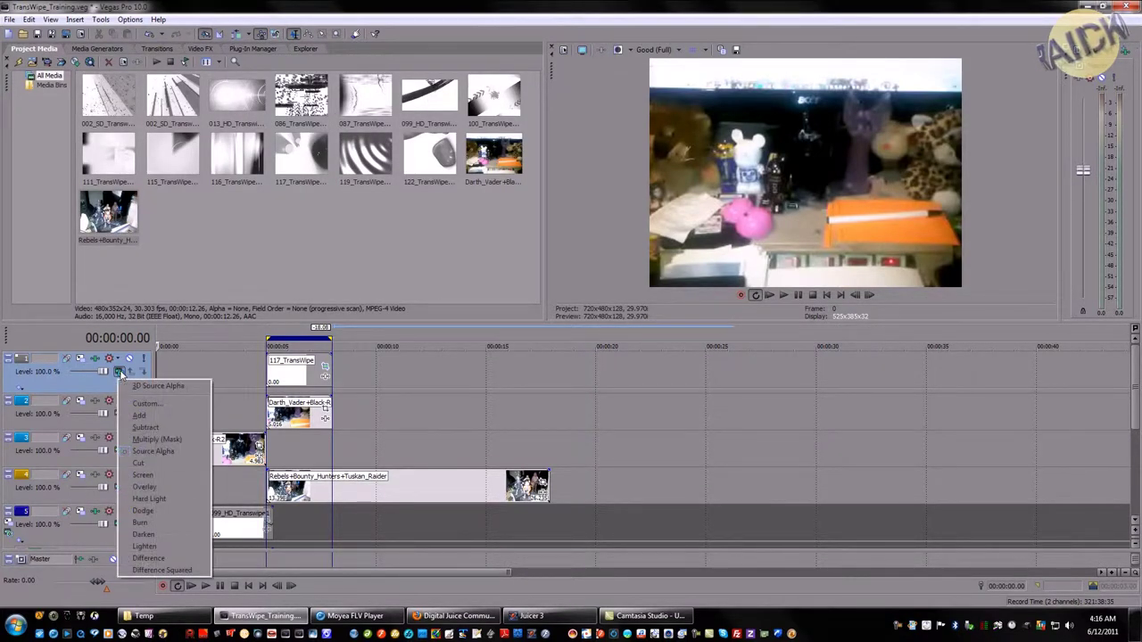
pyautogui.click(156, 441)
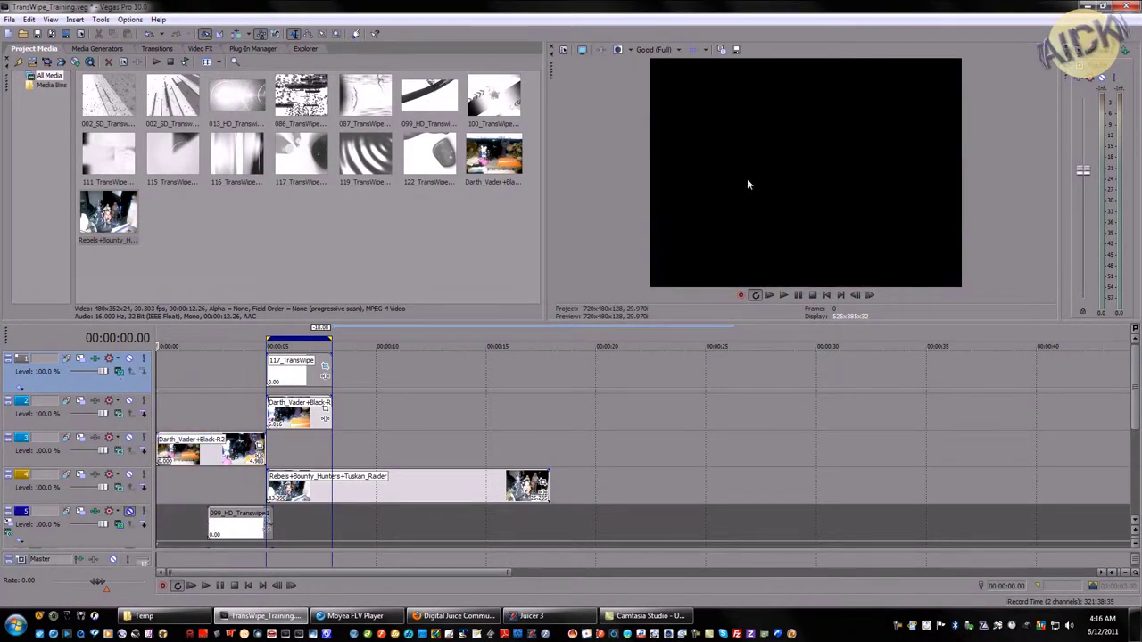
pyautogui.click(129, 430)
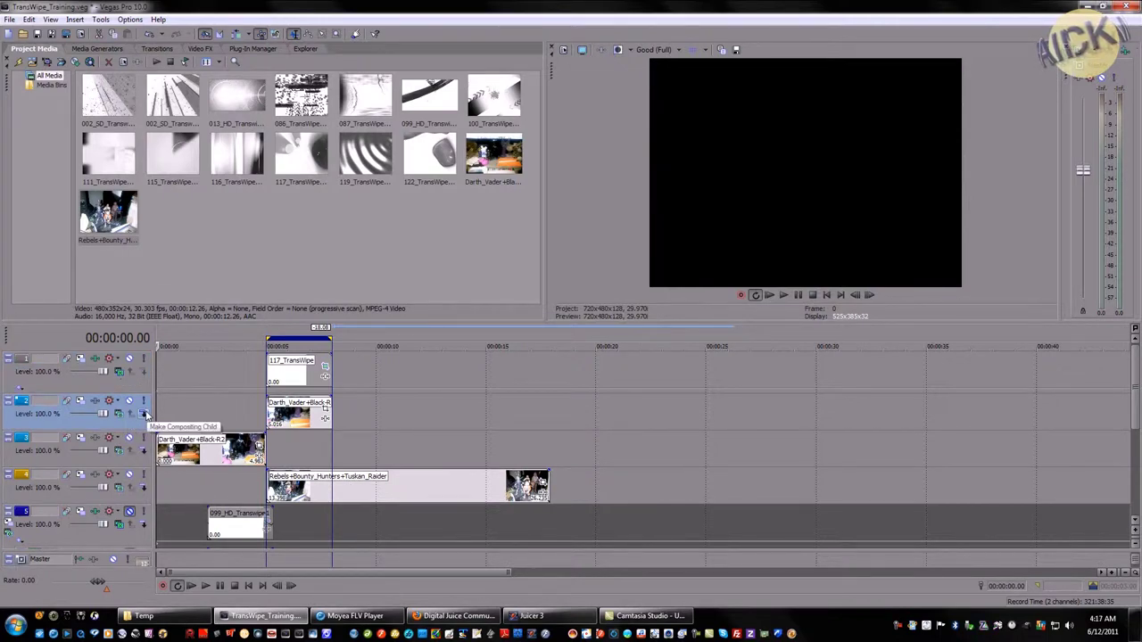
pyautogui.click(146, 416)
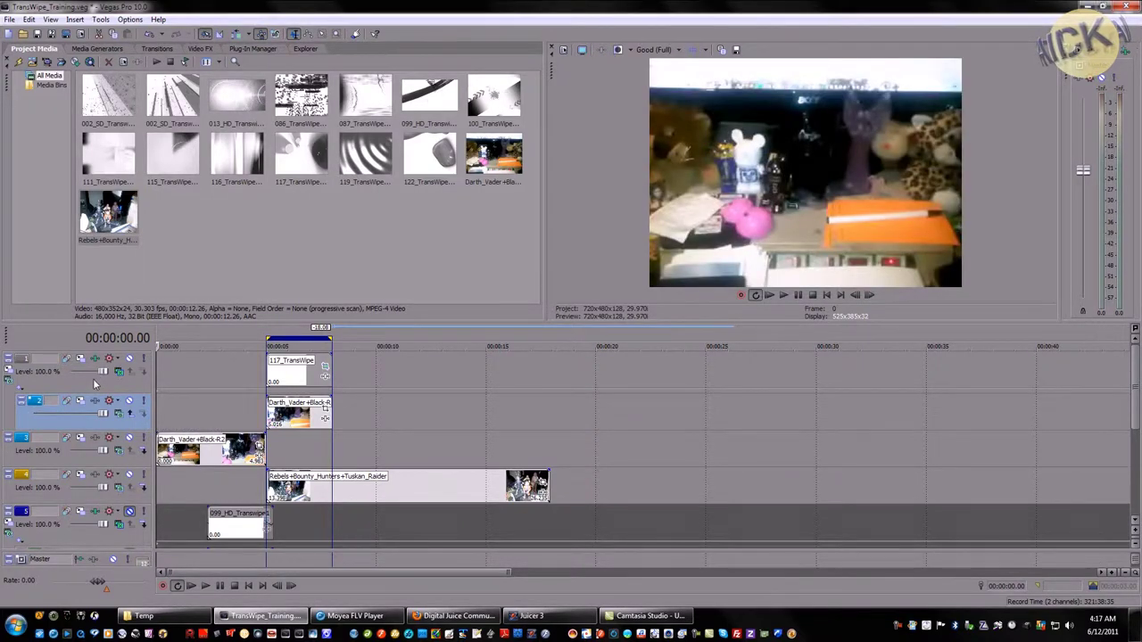
pyautogui.click(69, 459)
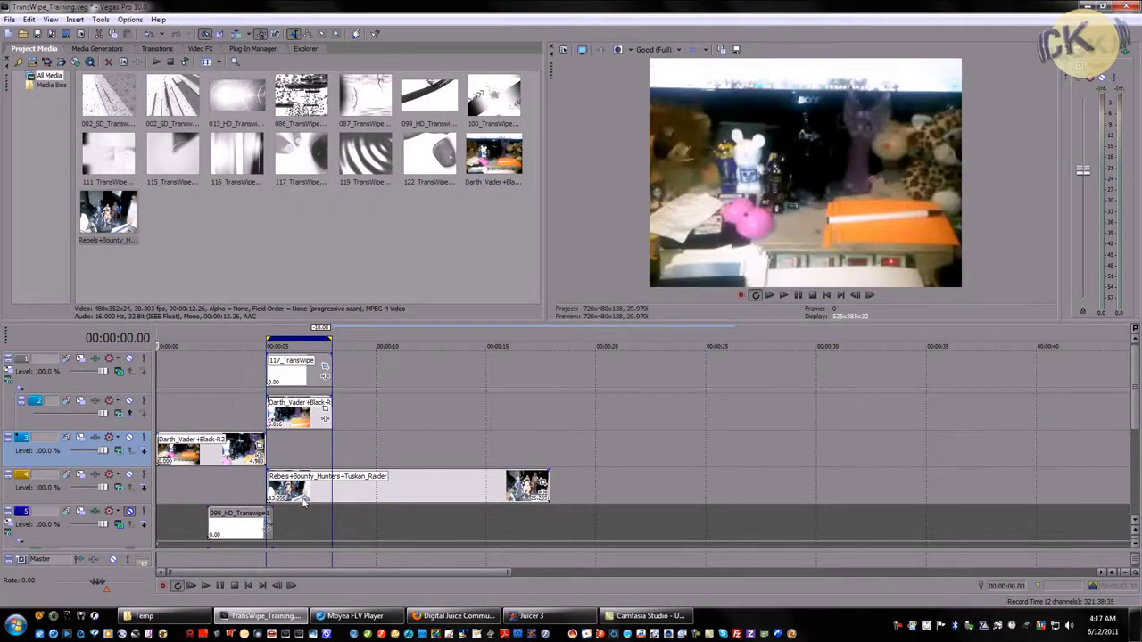
# - Trim the Rebels+Bounty_Hunters clip on track 4 to end near 10 seconds, cursor at 4 seconds
pyautogui.click(372, 494)
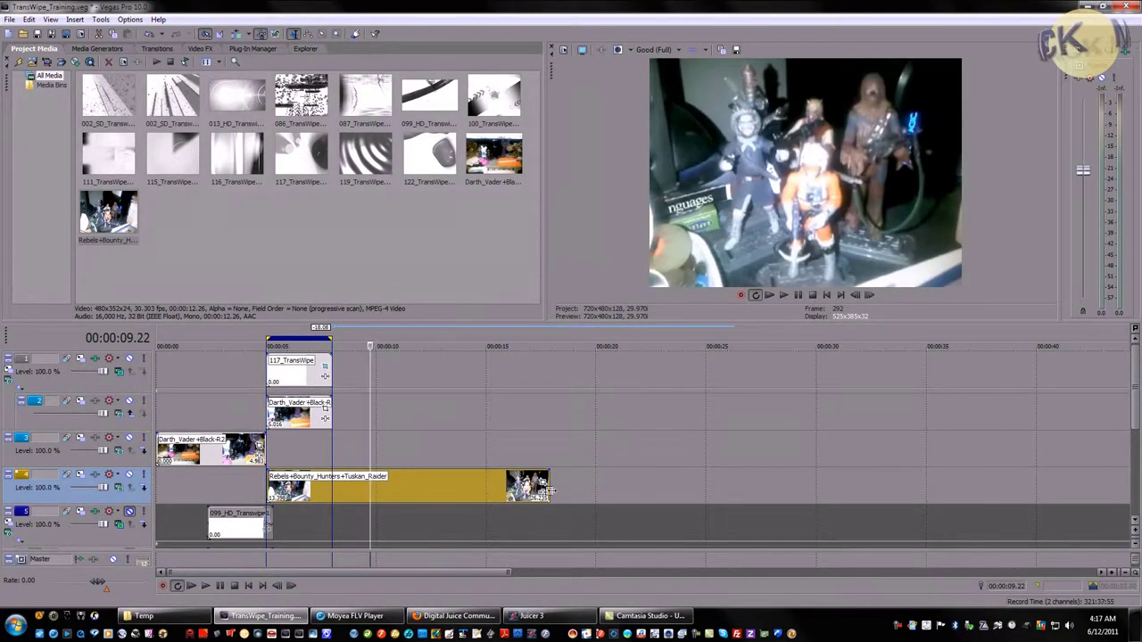
pyautogui.moveTo(542, 489); pyautogui.dragTo(380, 486)
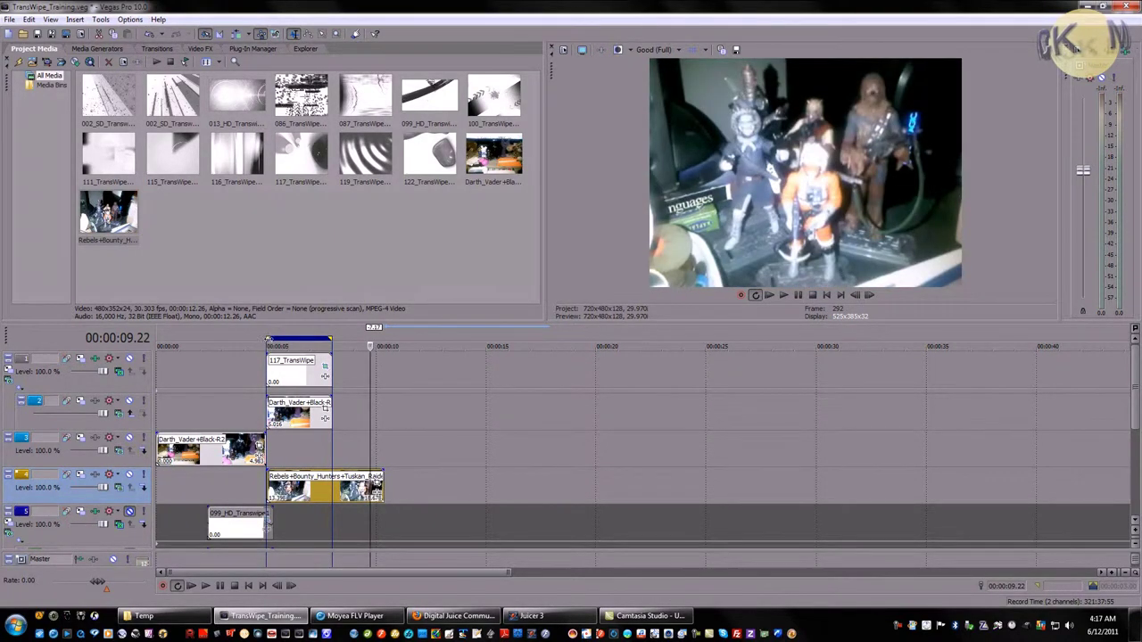
pyautogui.click(253, 363)
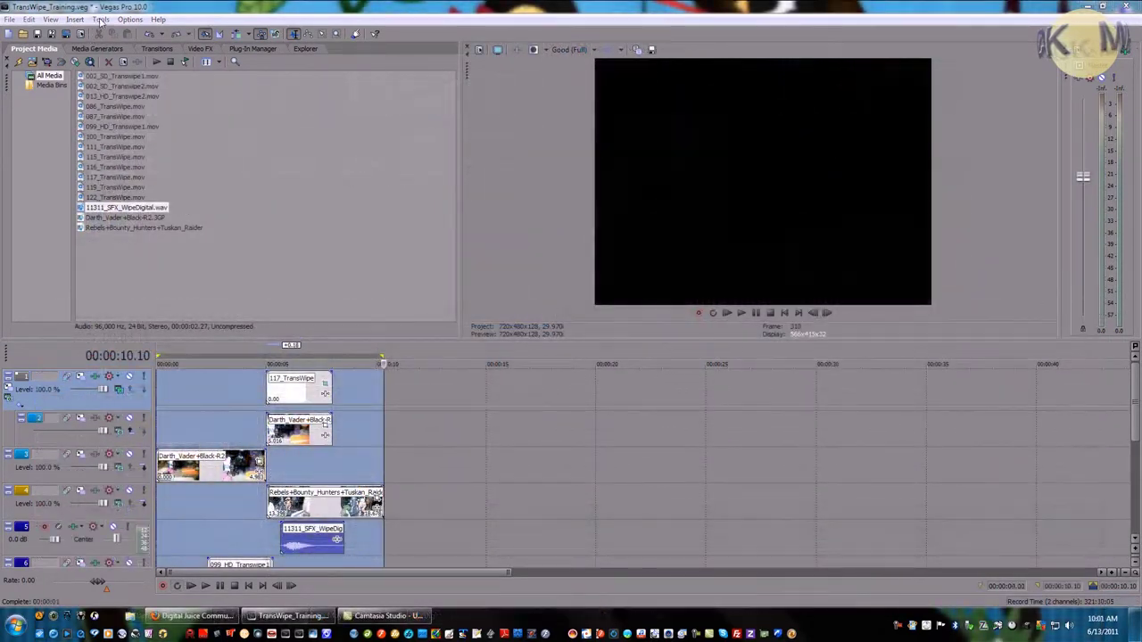
# - Look through the Options and Tools menus
pyautogui.click(100, 19)
pyautogui.moveTo(129, 18)
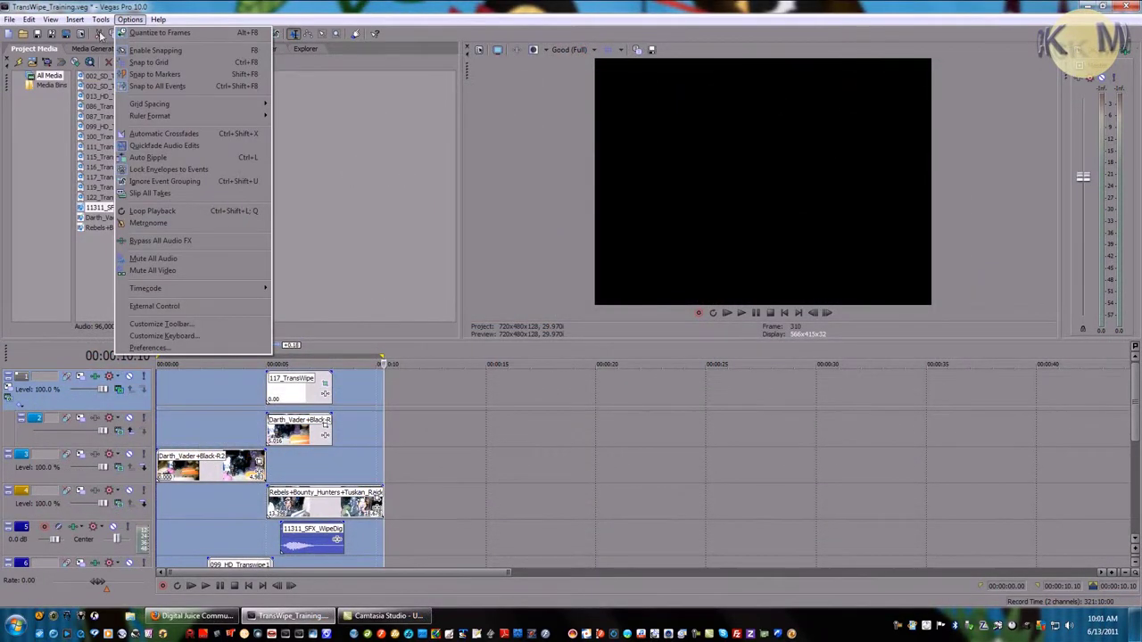
pyautogui.click(111, 116)
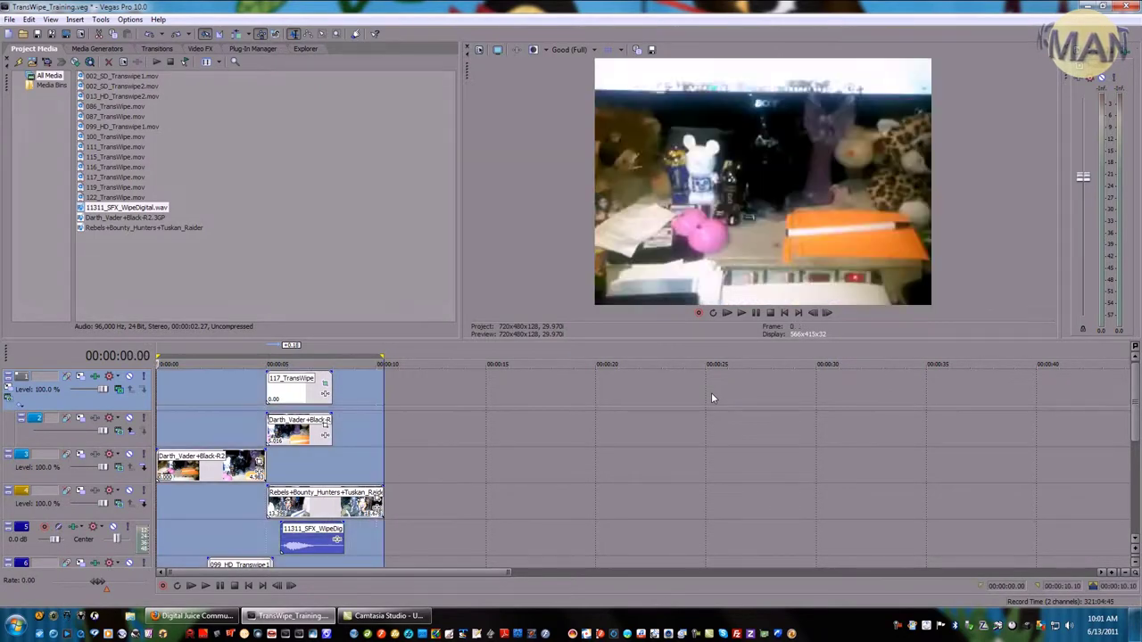
# - Pause all AVG antivirus scans, then play the project to preview the wipe transition
pyautogui.rightClick(1040, 626)
pyautogui.moveTo(1014, 578)
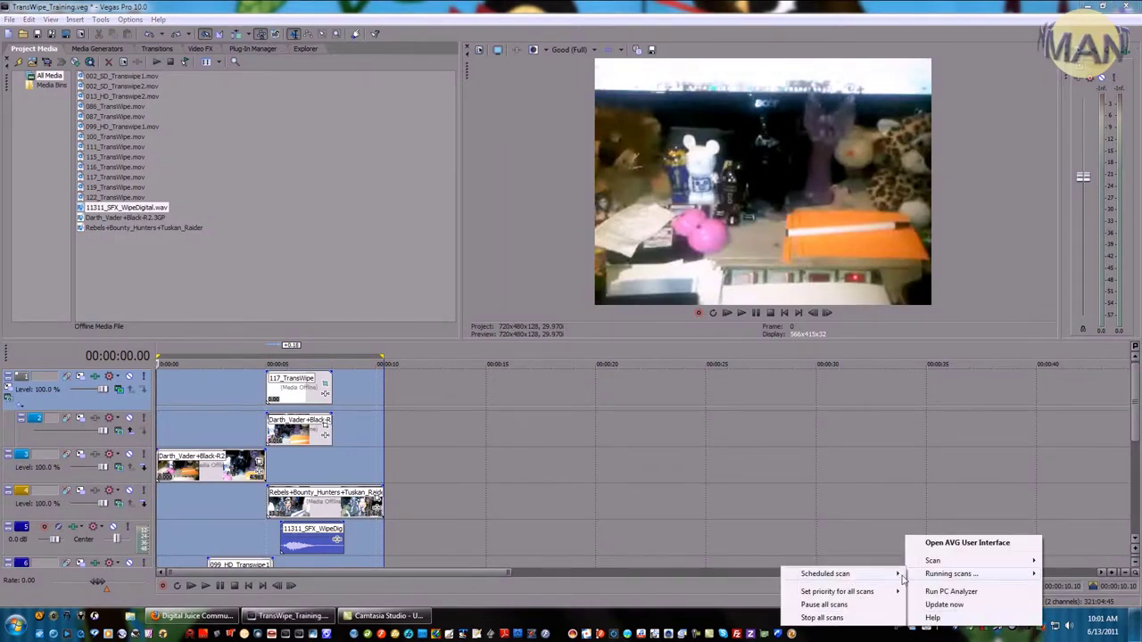
pyautogui.click(841, 606)
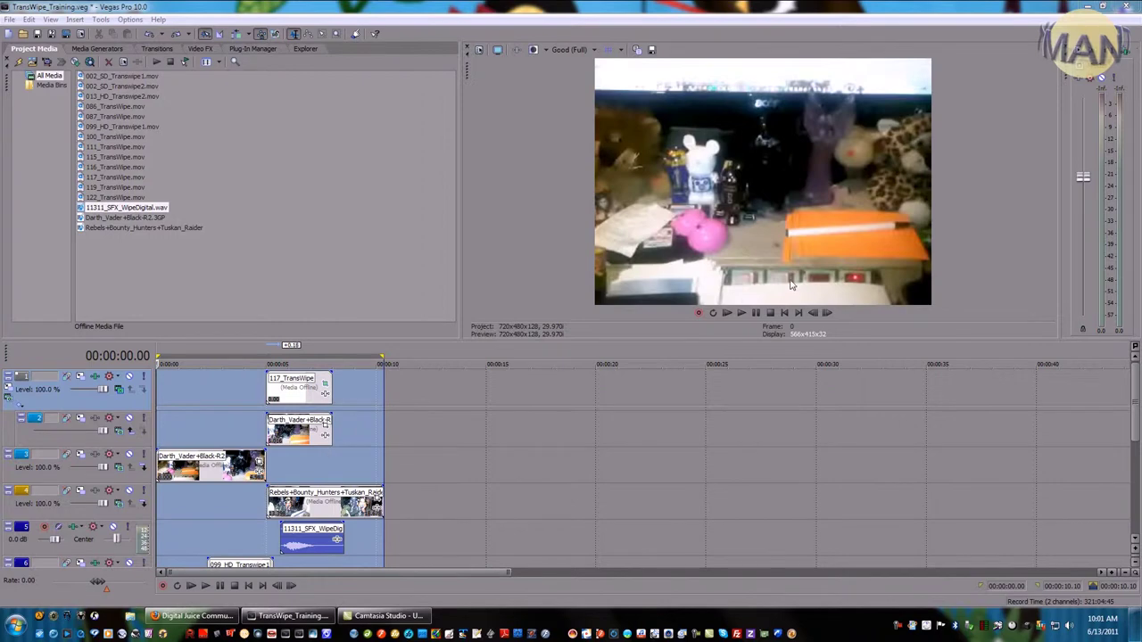
pyautogui.click(738, 313)
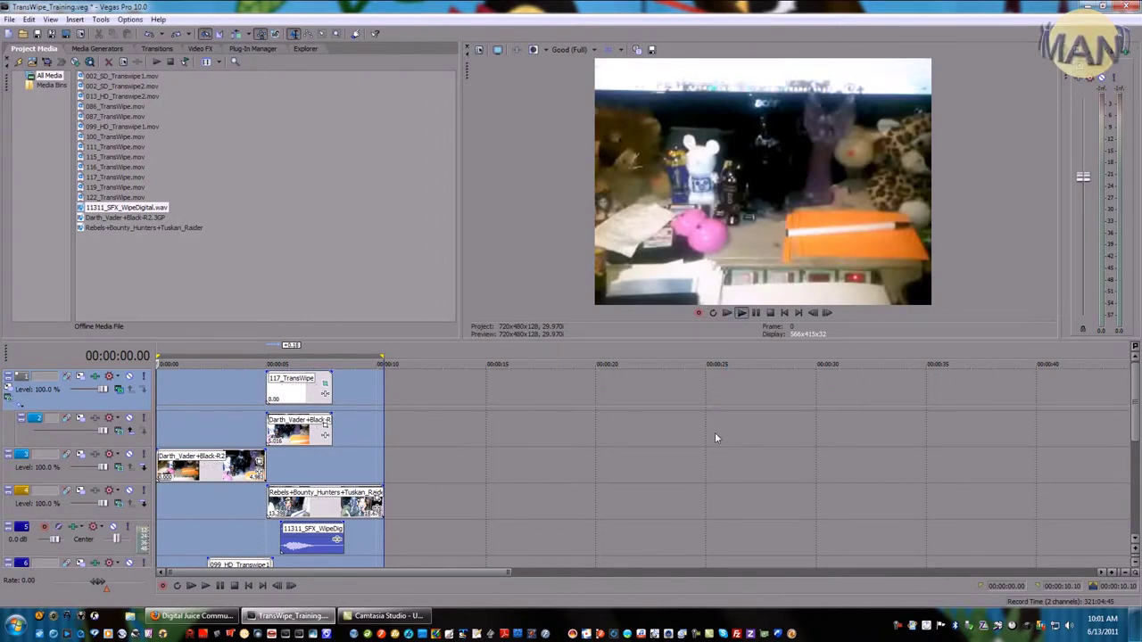